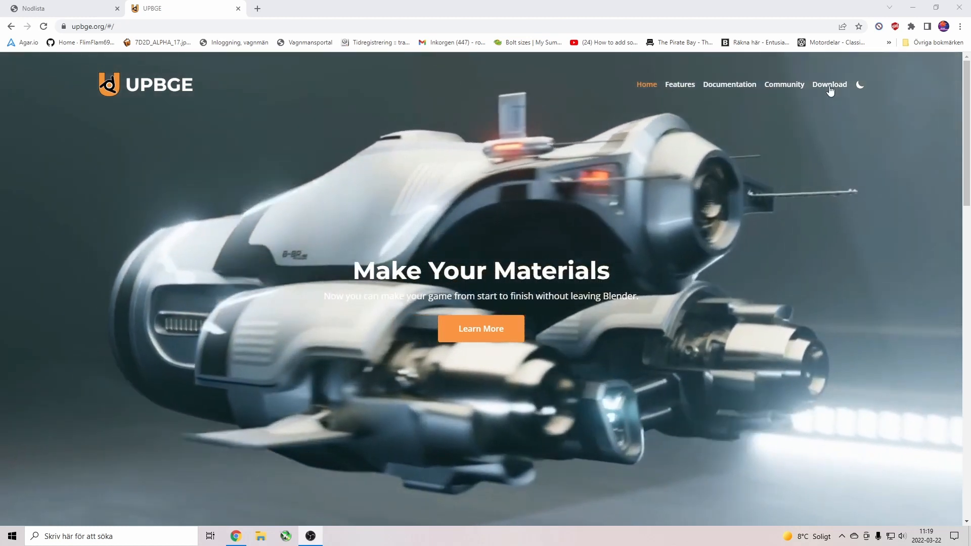
From the UPBGE Download page, compare the 0.2.x and 0.3+ tabs and download the 0.3 64-bit Windows build.
click(829, 86)
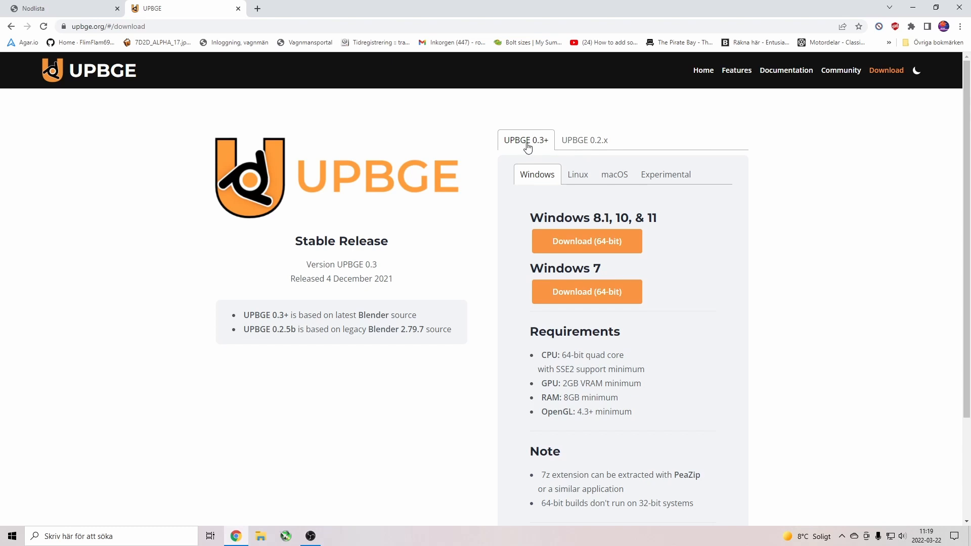
click(578, 143)
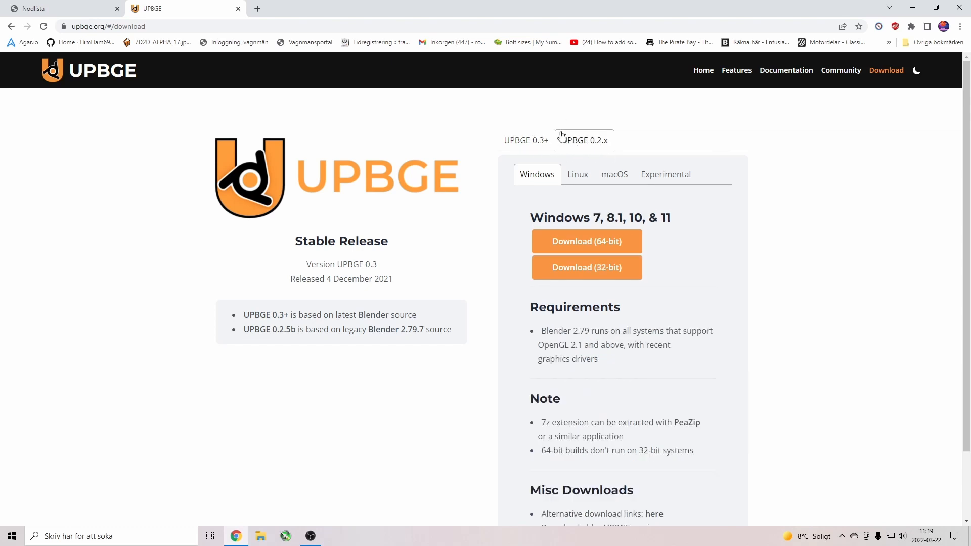
click(531, 146)
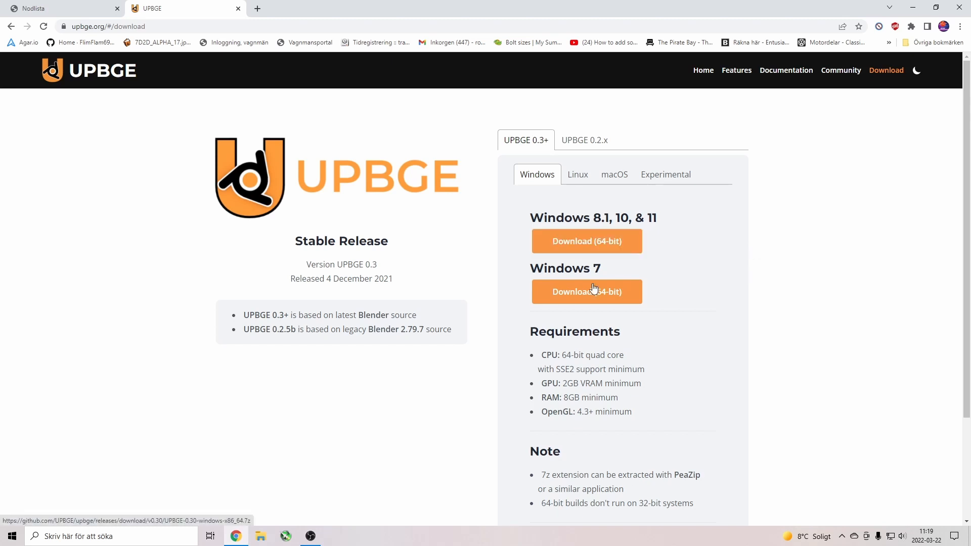
click(595, 246)
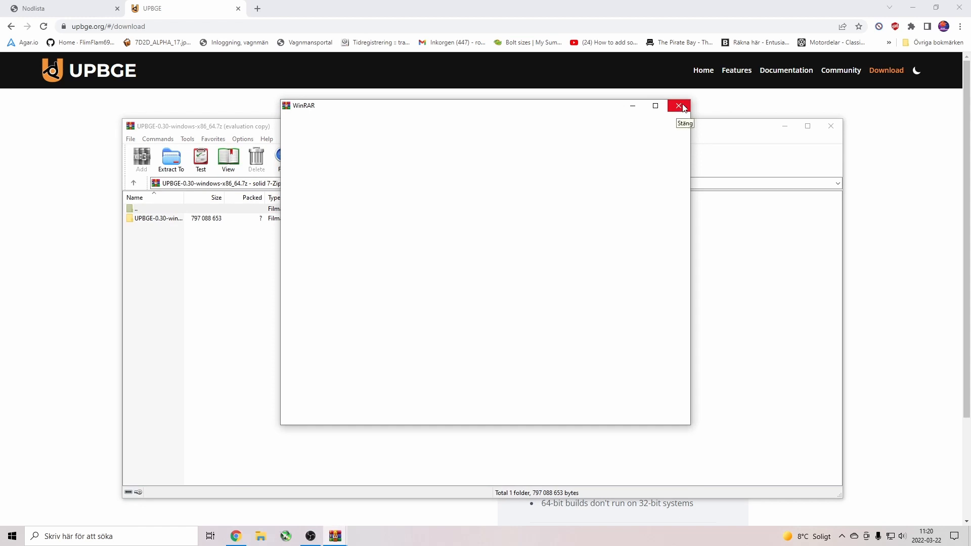
Close the spare WinRAR window and browse in and out of the UPBGE-0.30-windows-x86_64 folder.
click(680, 106)
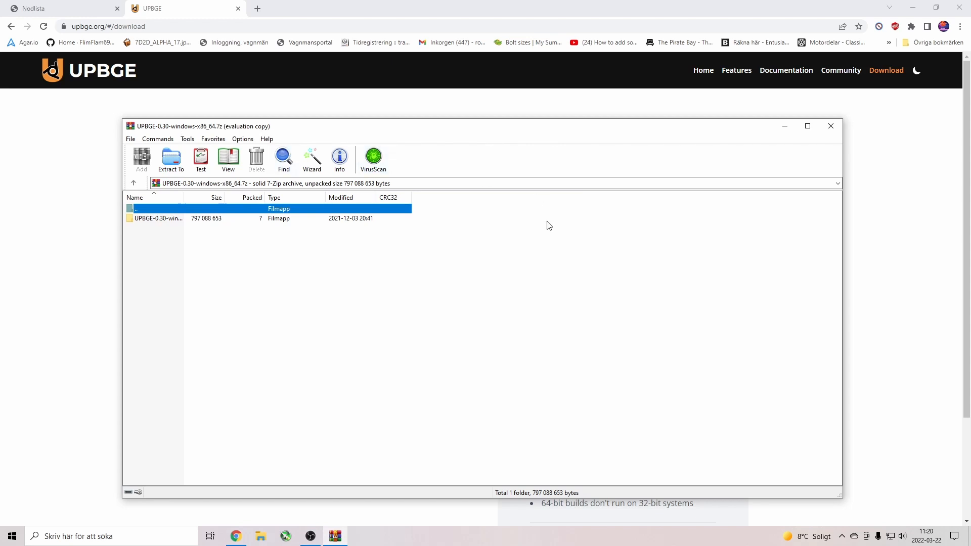
double_click(157, 221)
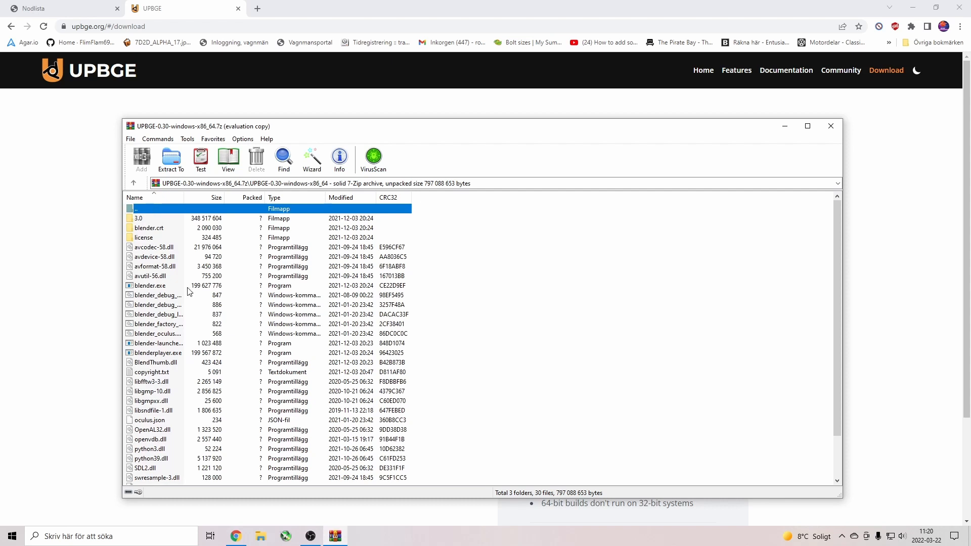
scroll(196, 361, down, 2)
scroll(196, 361, up, 2)
double_click(163, 210)
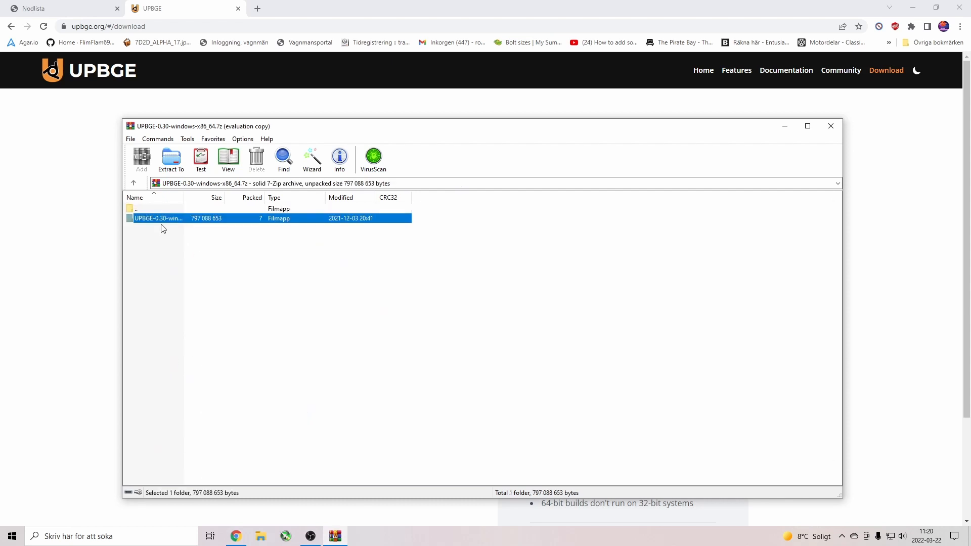
double_click(163, 219)
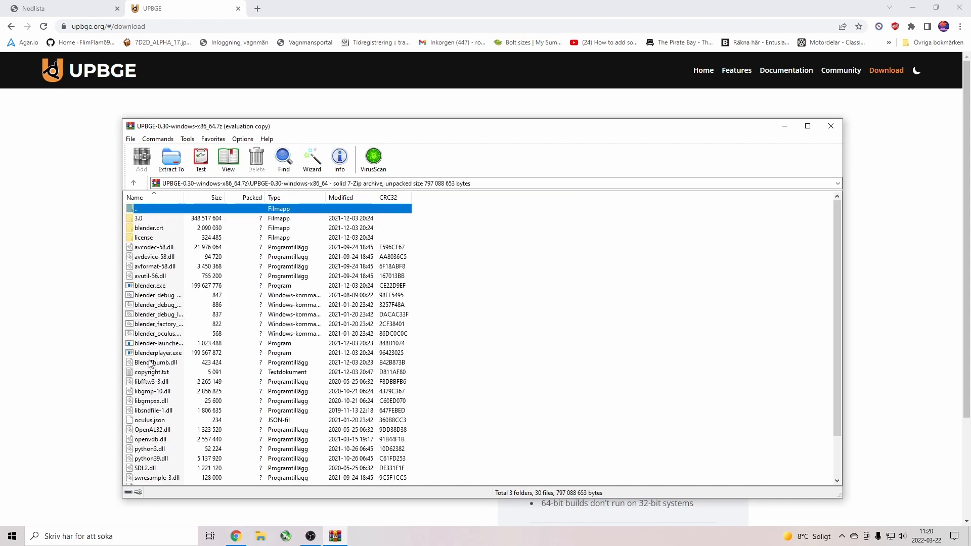
scroll(151, 363, down, 2)
scroll(166, 325, up, 2)
double_click(146, 210)
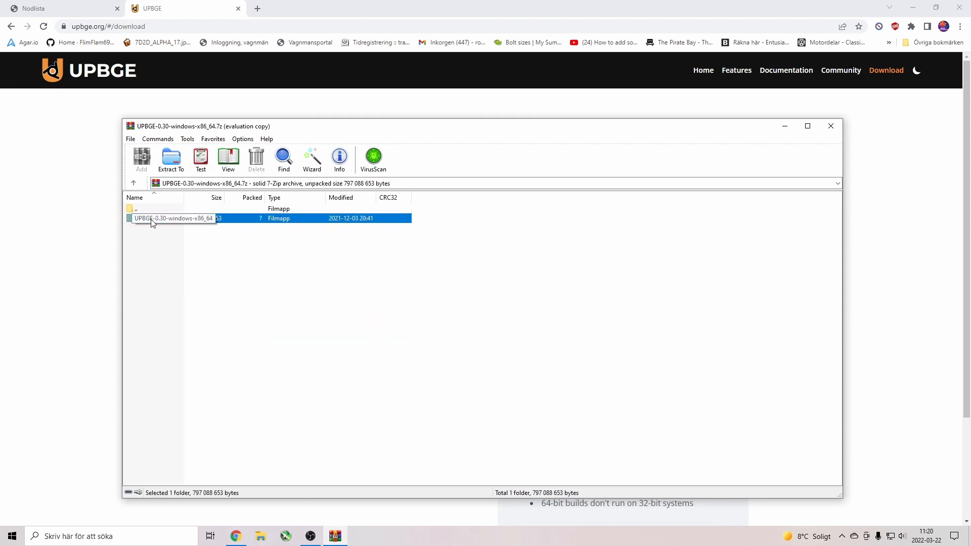
Select all files in the UPBGE folder and bring up the Extract To options.
double_click(156, 219)
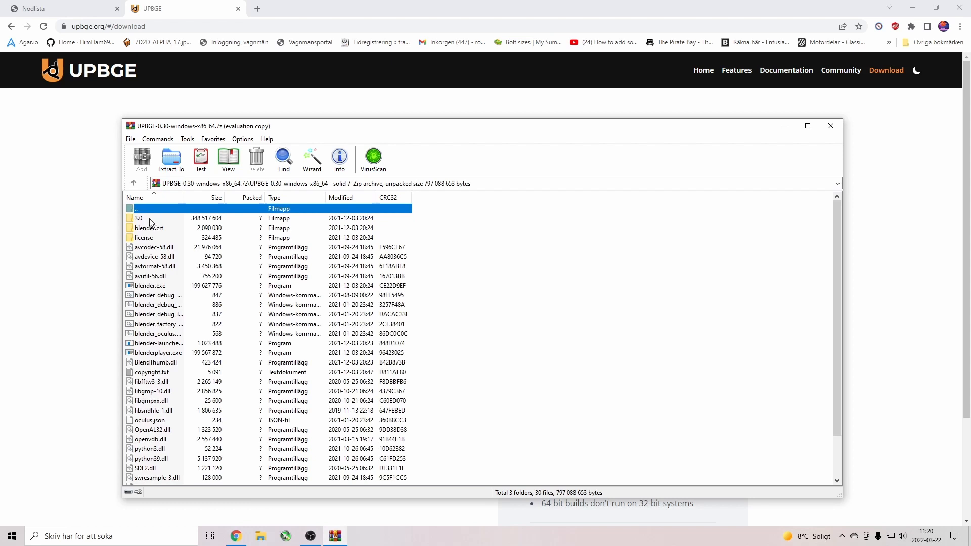
scroll(187, 337, down, 2)
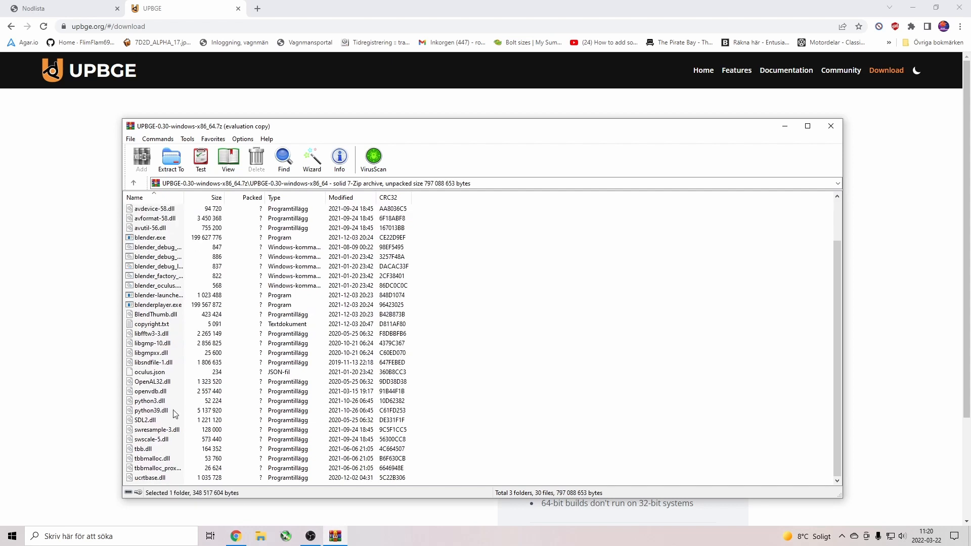
shift+click(154, 479)
click(171, 158)
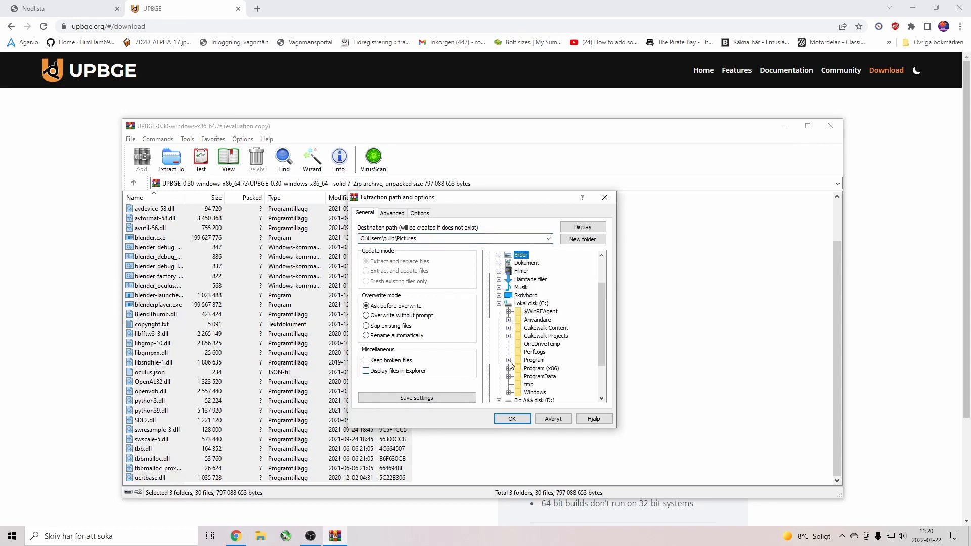
Extract into C:\Program Files\Blender Foundation\Blender 3.1, replacing existing files with Yes to All.
click(509, 360)
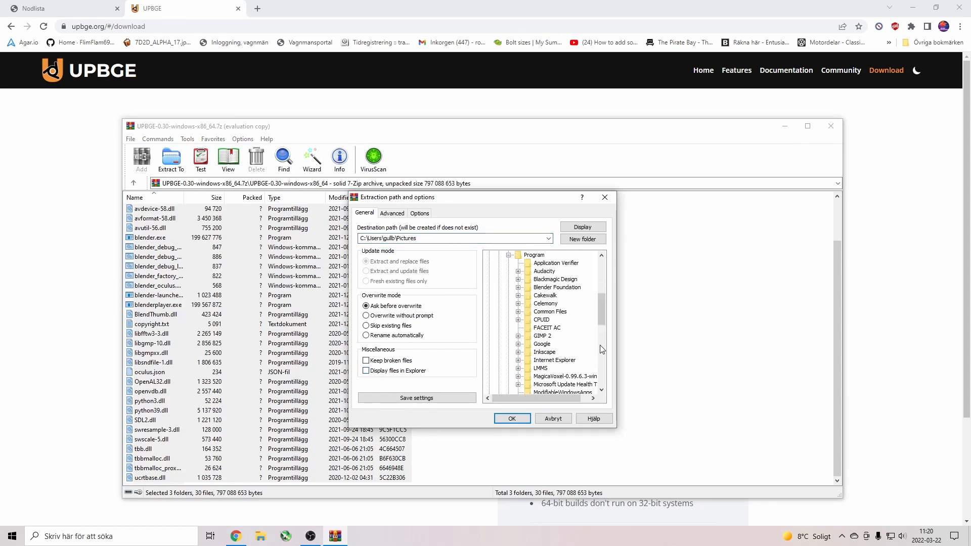
click(517, 287)
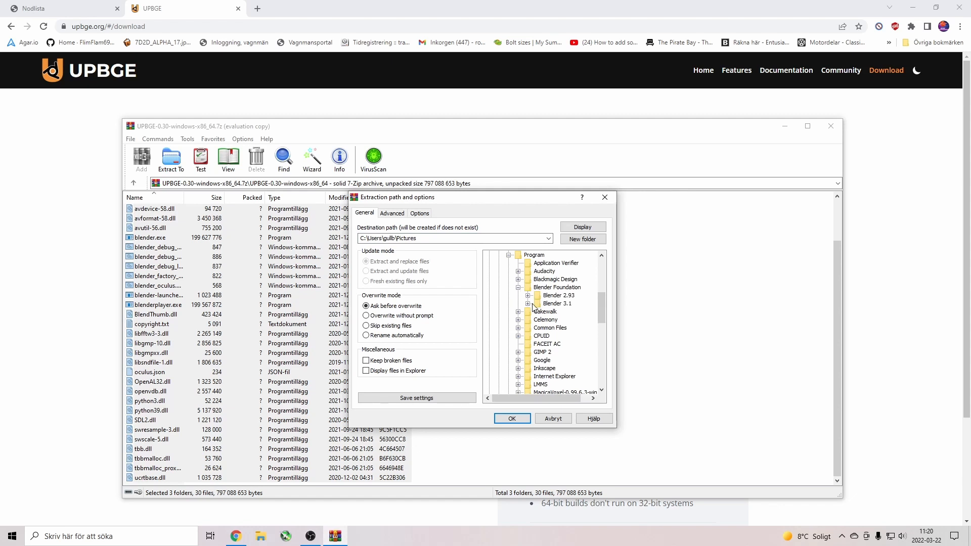
click(528, 304)
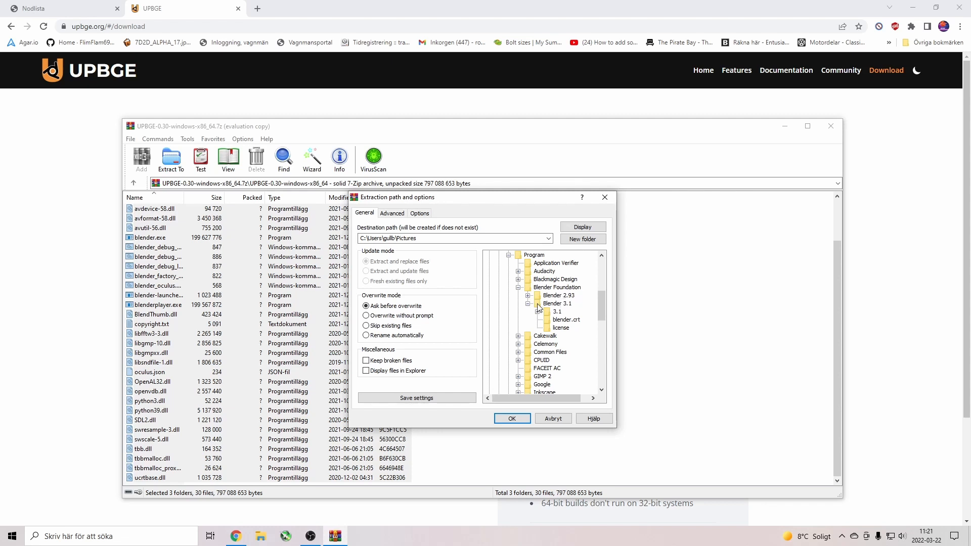
click(557, 304)
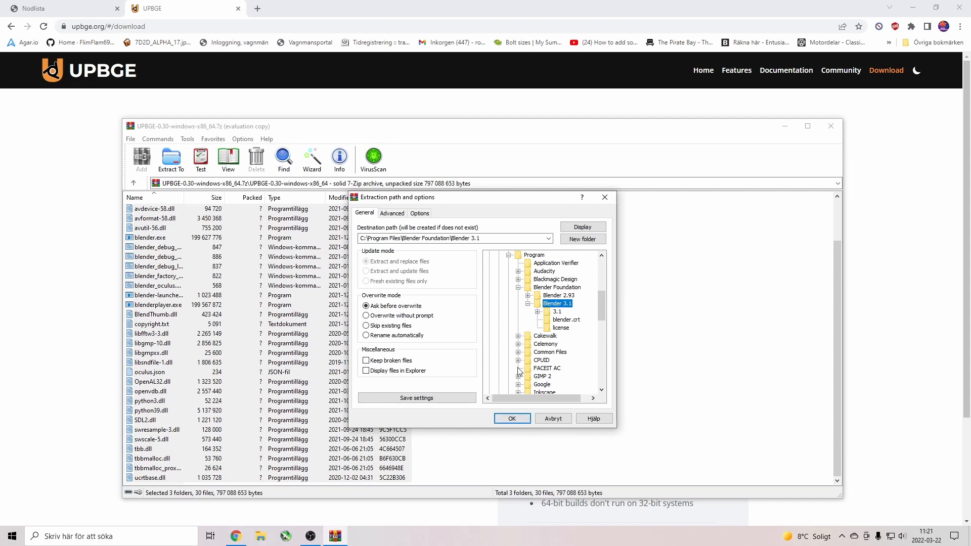
click(513, 419)
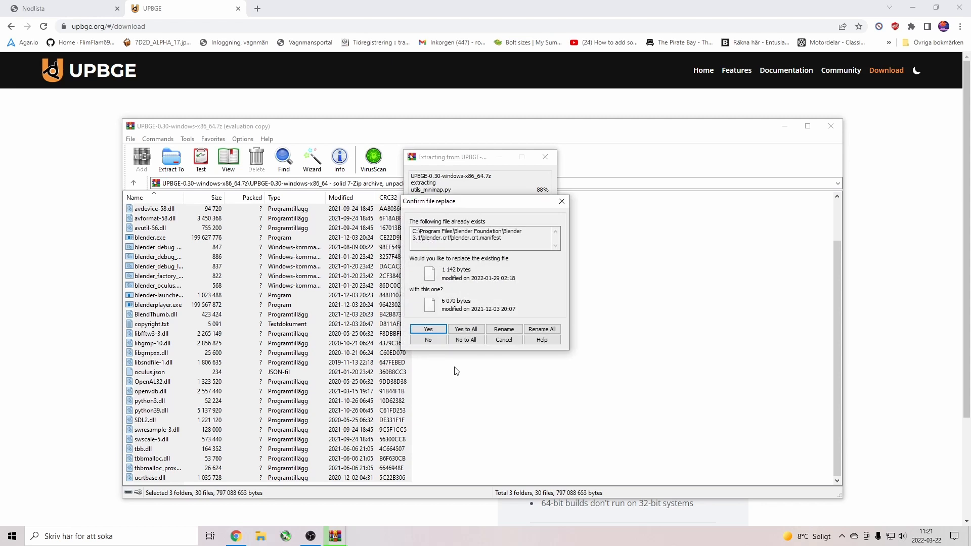
click(465, 329)
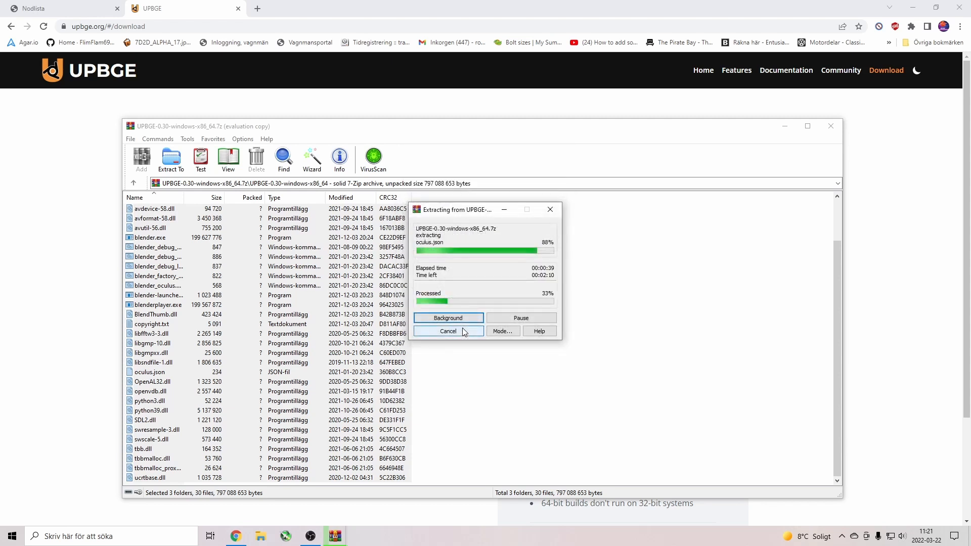
click(447, 331)
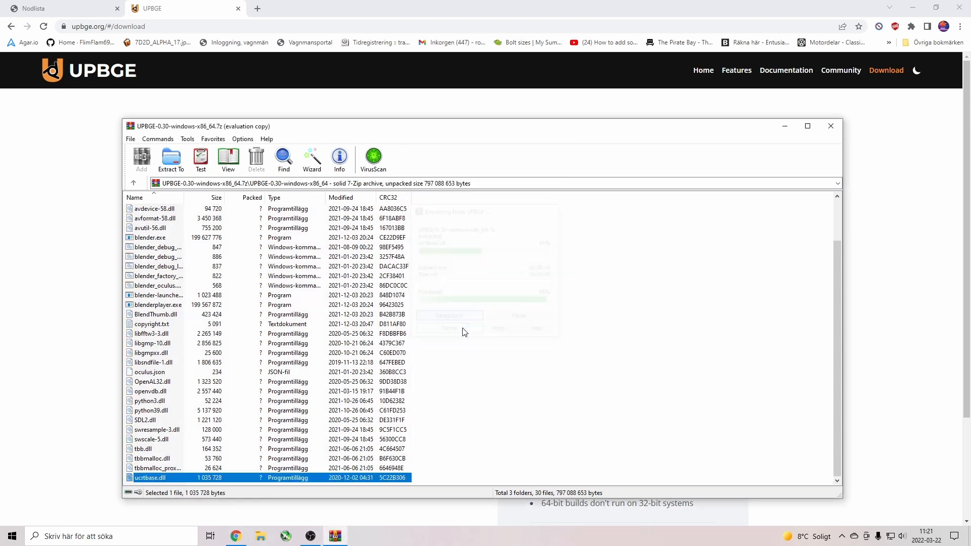
Close WinRAR, minimize Chrome and launch UPBGE from the desktop blender icon.
click(831, 126)
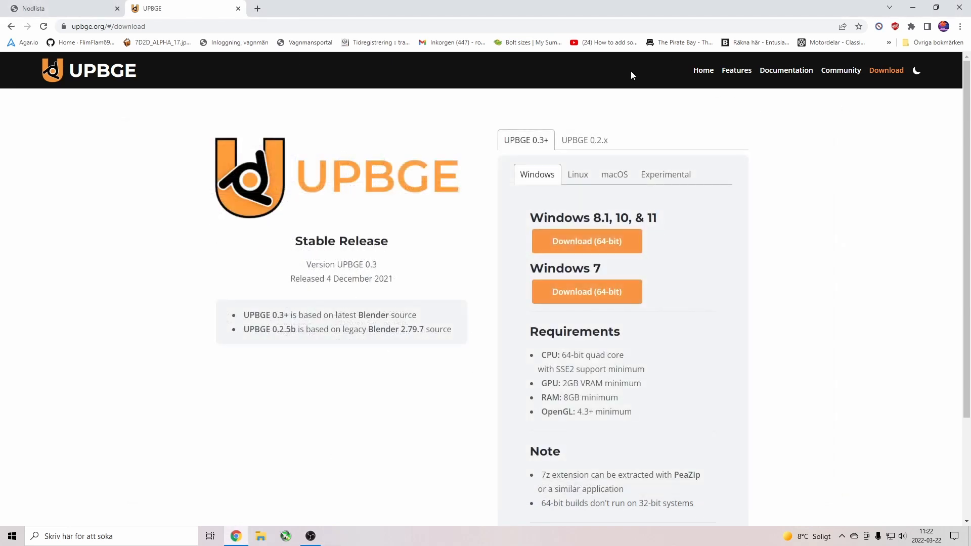
click(913, 8)
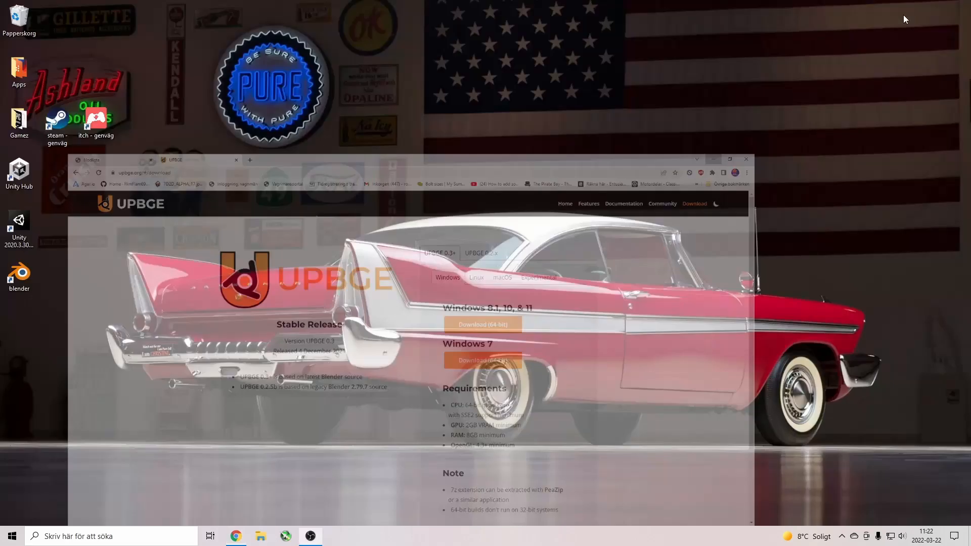
double_click(20, 275)
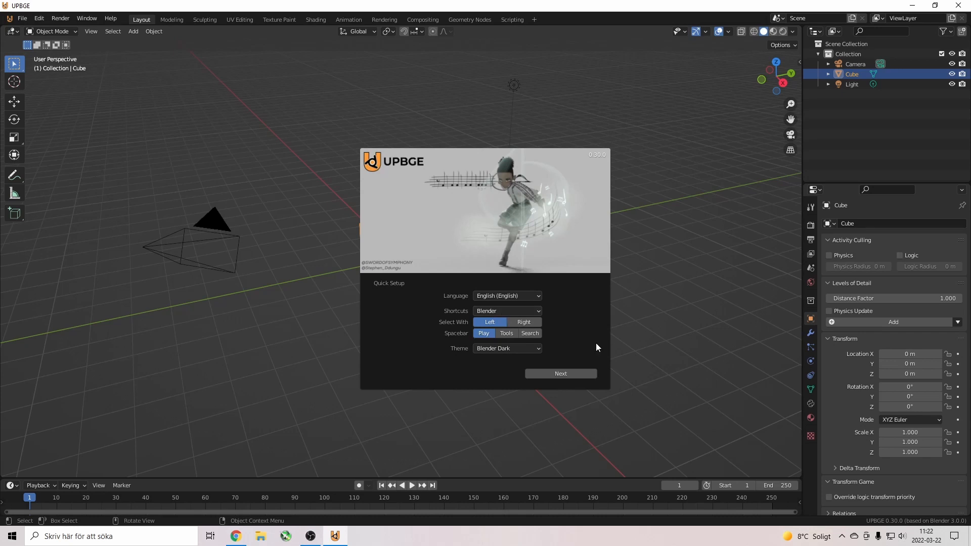
Keep English and Blender Dark in Quick Setup, continue, and create a New General file.
click(538, 348)
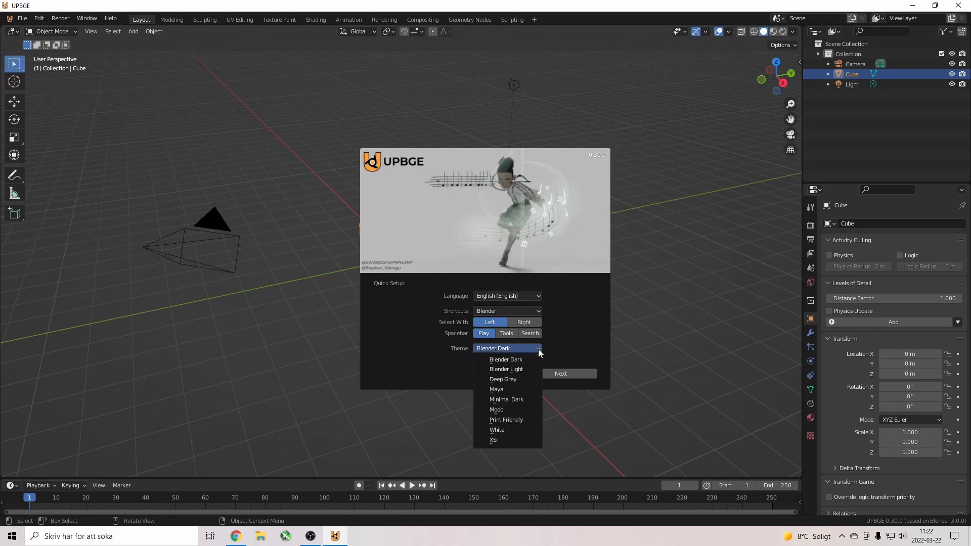
click(526, 296)
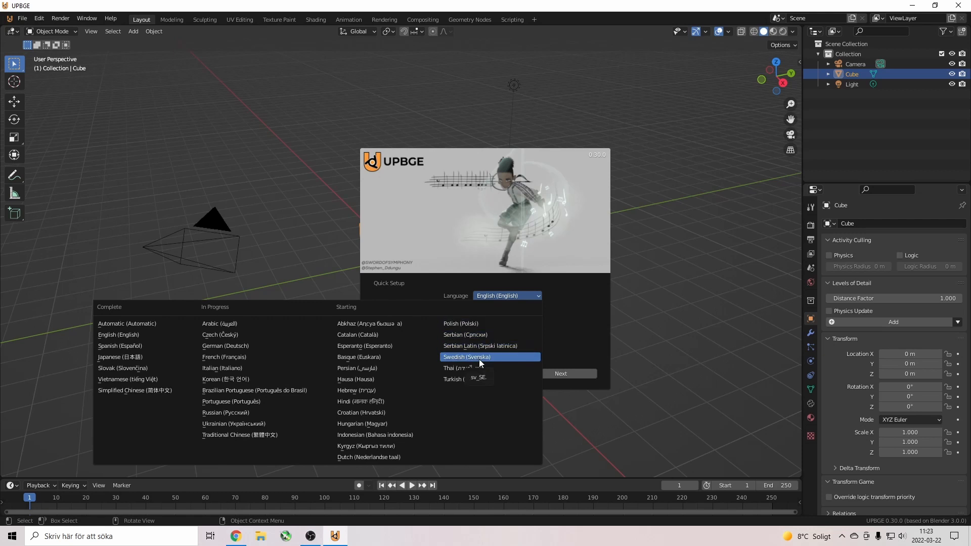
click(510, 297)
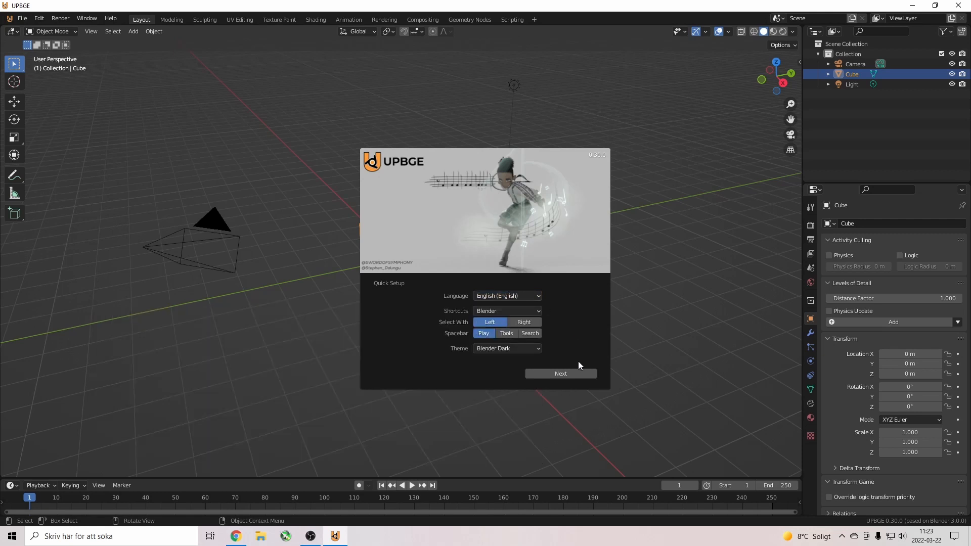
click(571, 373)
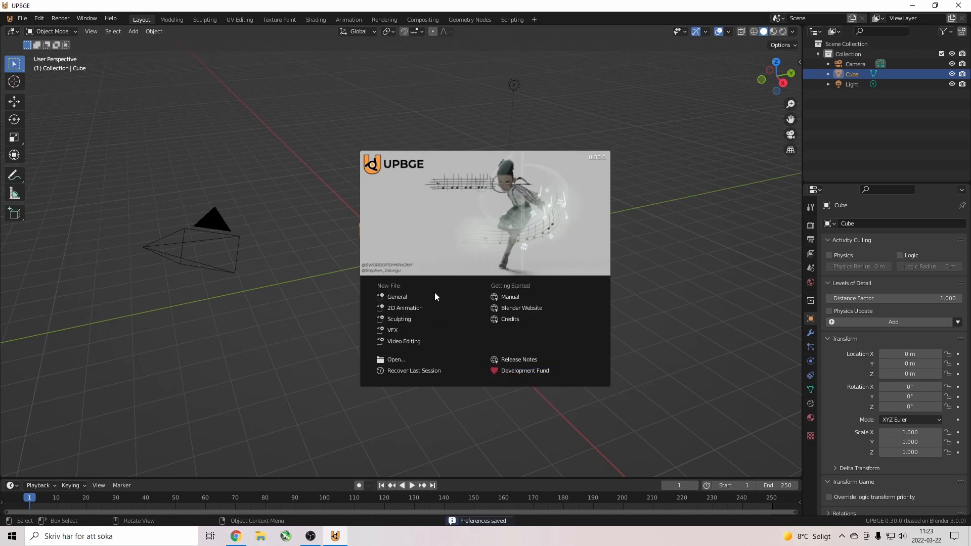
click(408, 297)
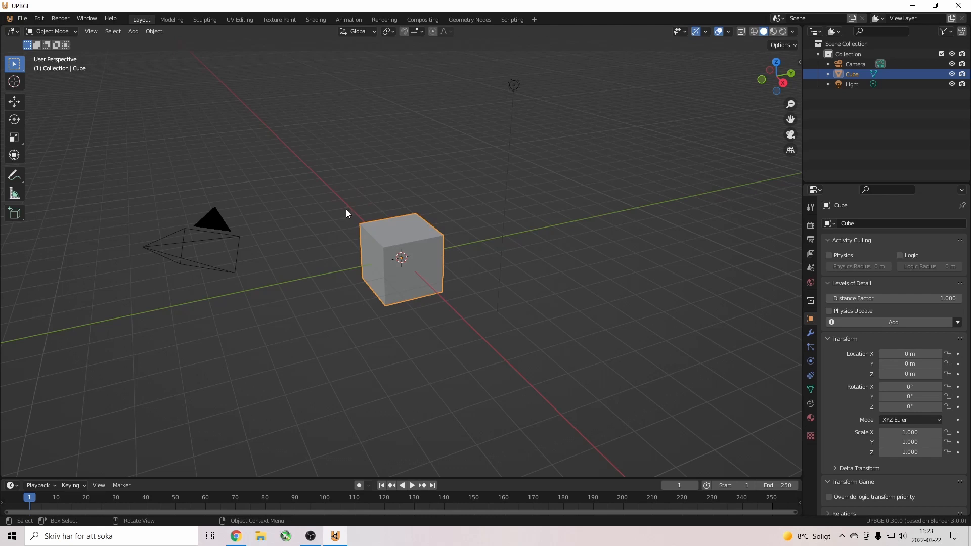
Tour the Scripting, Geometry Nodes and Compositing workspaces, then return to Modeling with the cube in Edit Mode.
click(534, 20)
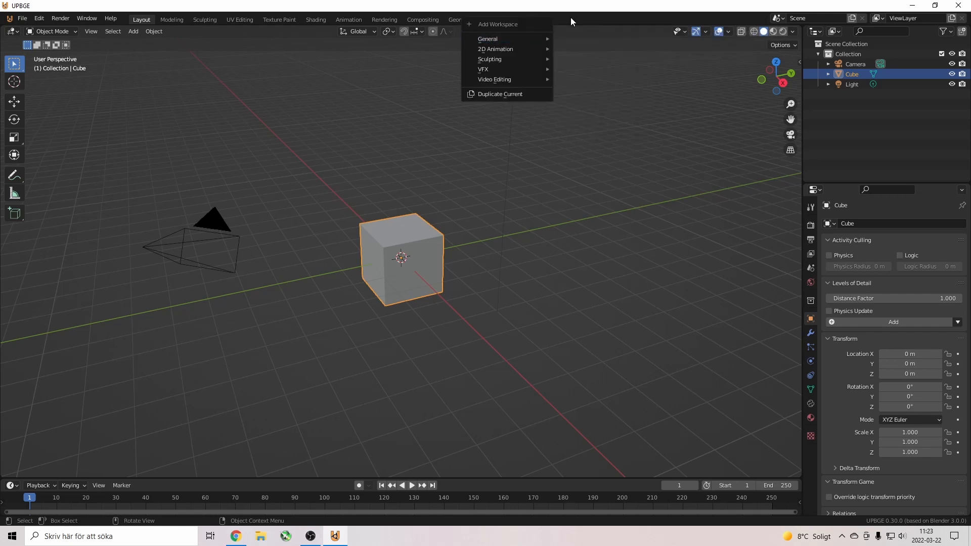
key(Escape)
click(513, 19)
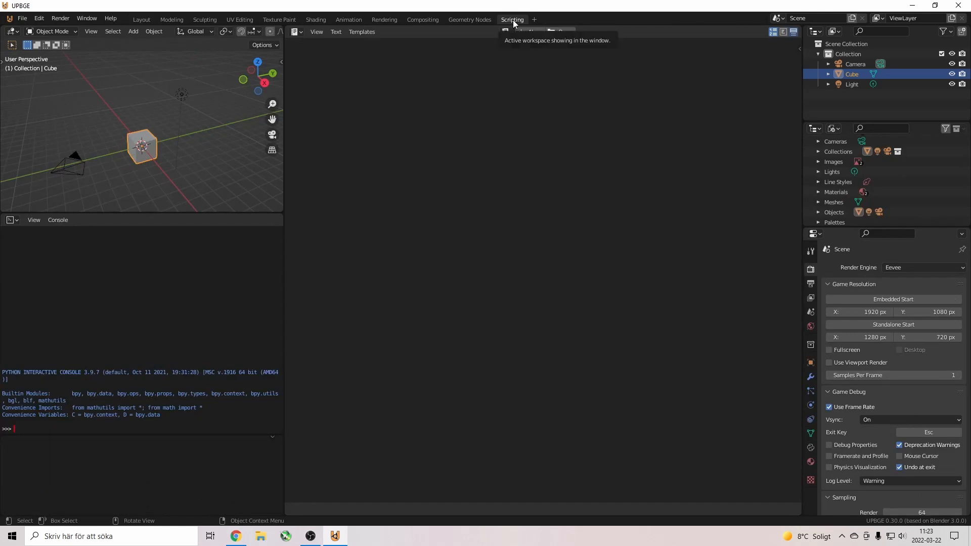
click(466, 20)
click(426, 20)
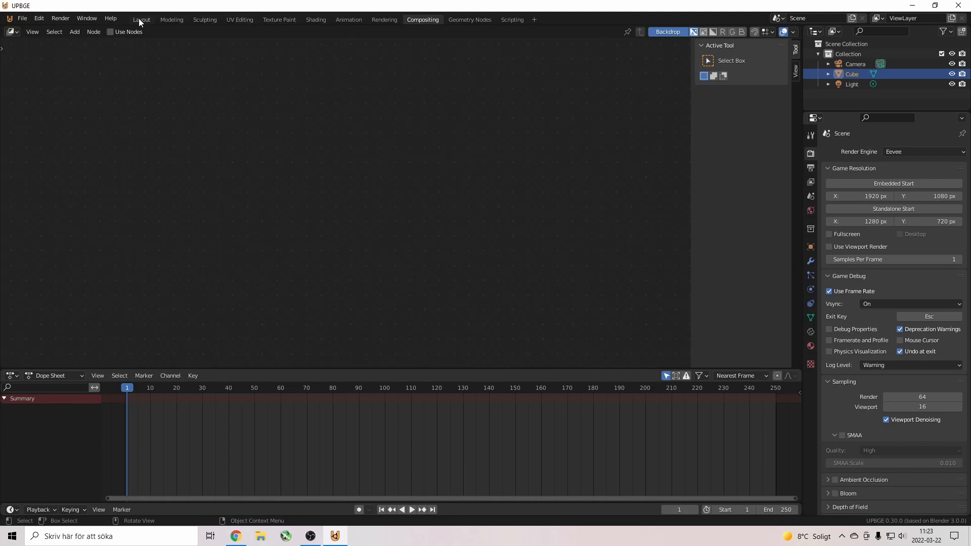
click(172, 19)
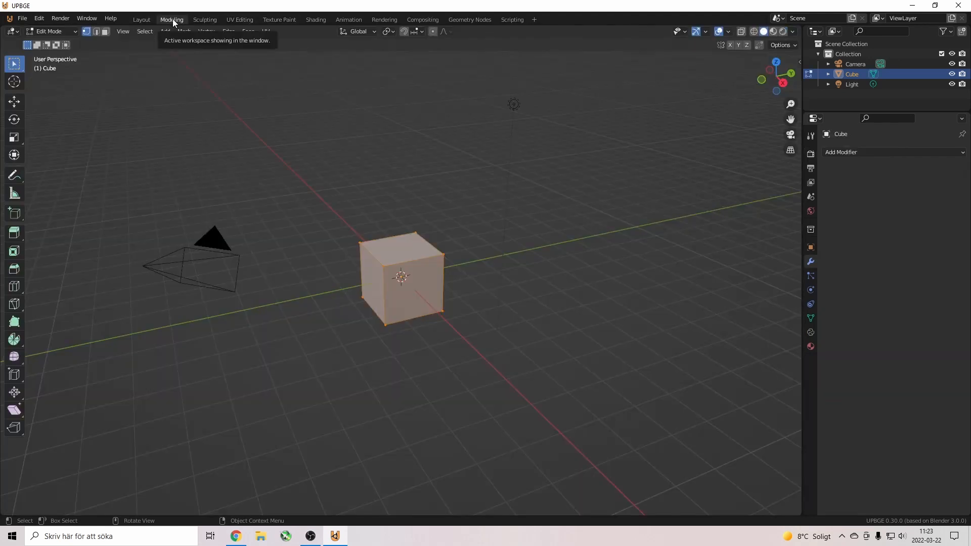
click(75, 31)
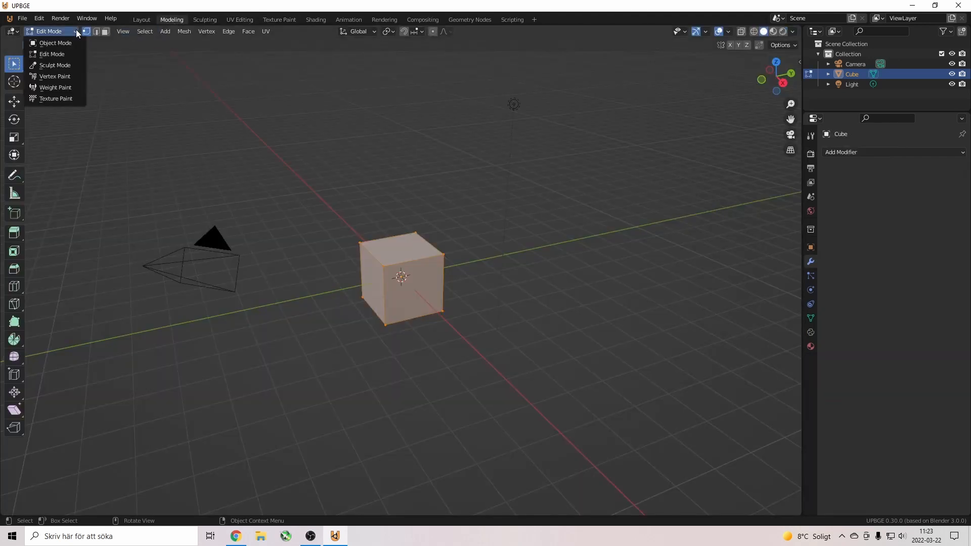
click(77, 32)
click(13, 31)
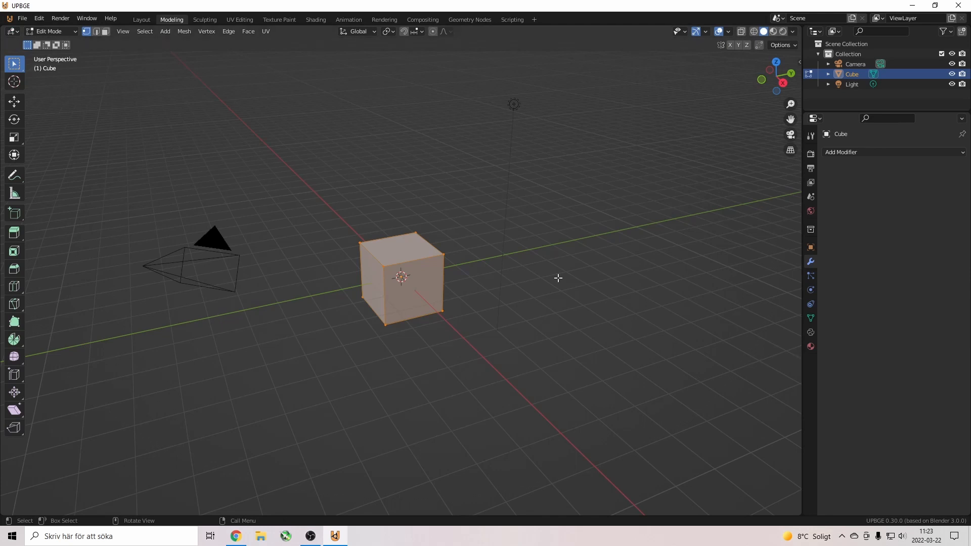
Join the lower viewport into the properties area and make the top 3D viewport taller.
right_click(802, 363)
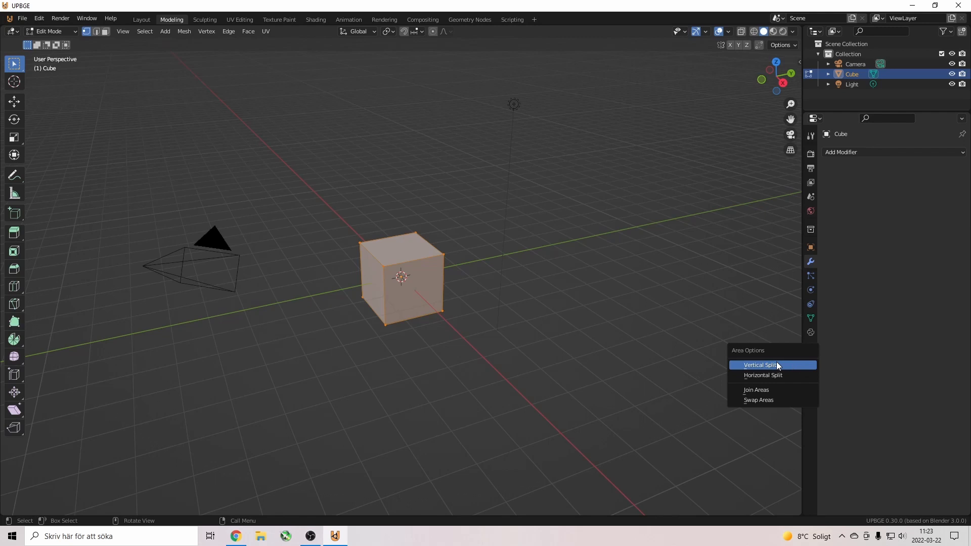
click(783, 389)
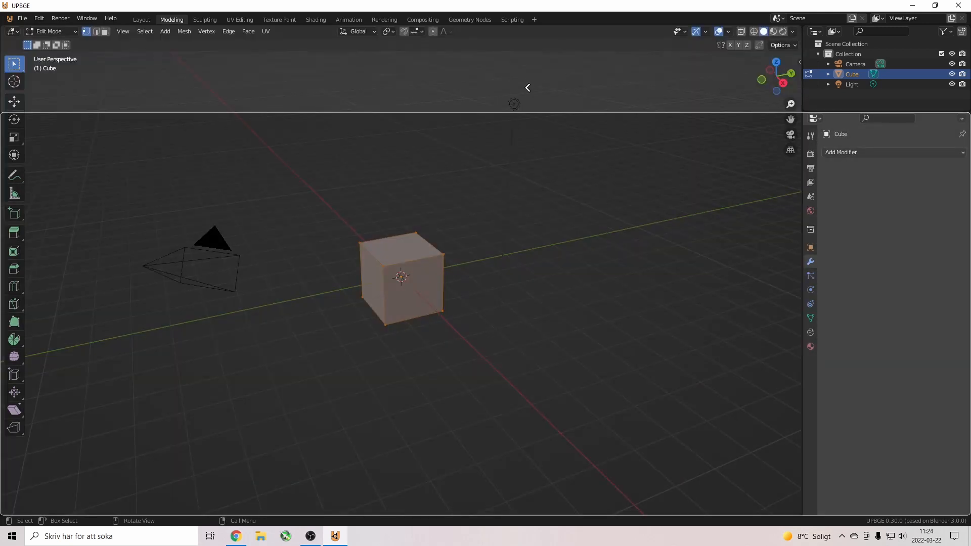
click(526, 109)
drag(527, 110, 512, 308)
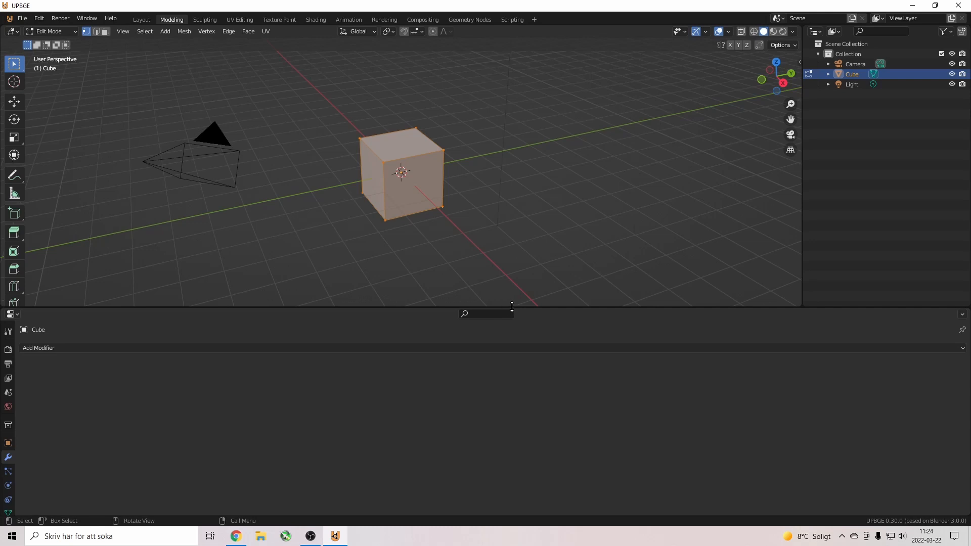
click(13, 314)
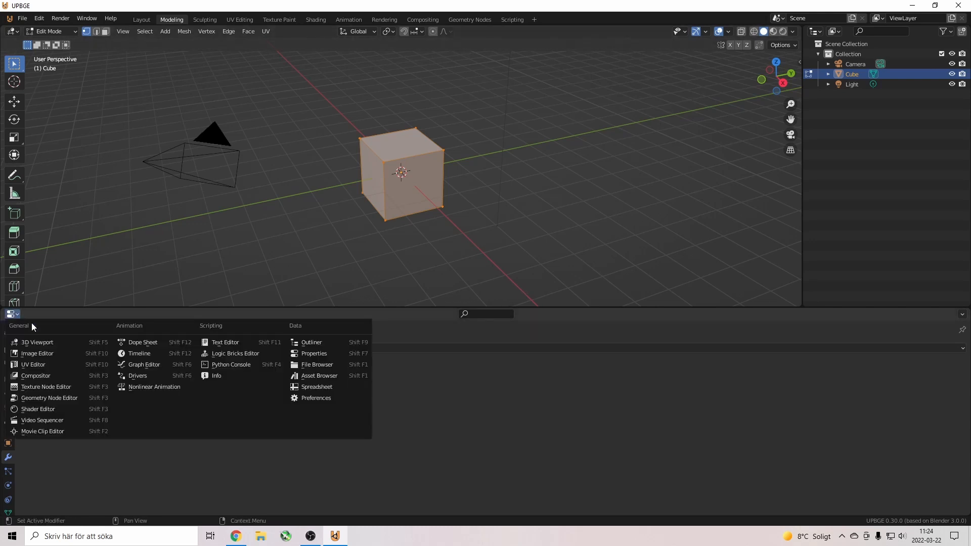
Split the viewport side by side, return to Object Mode and show the camera view in one half.
right_click(605, 308)
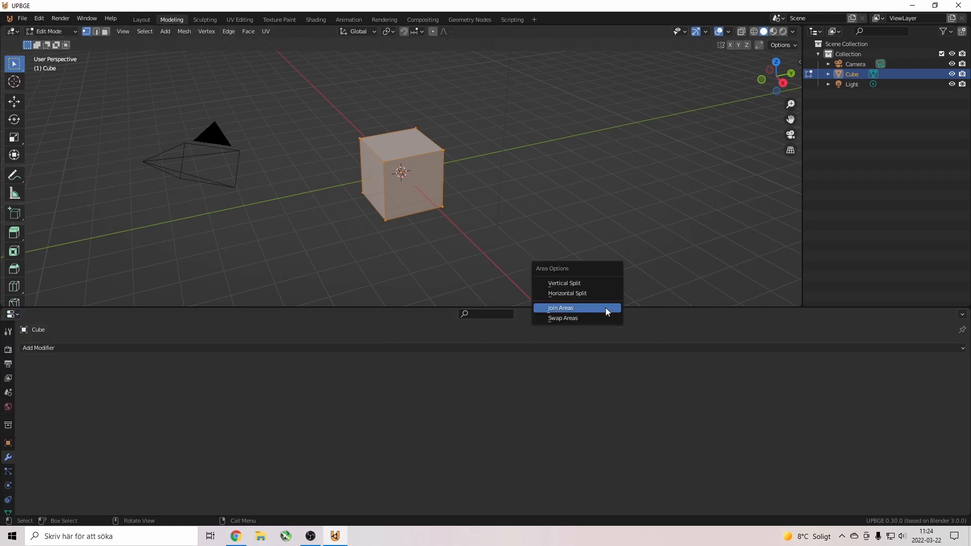
click(581, 288)
click(505, 223)
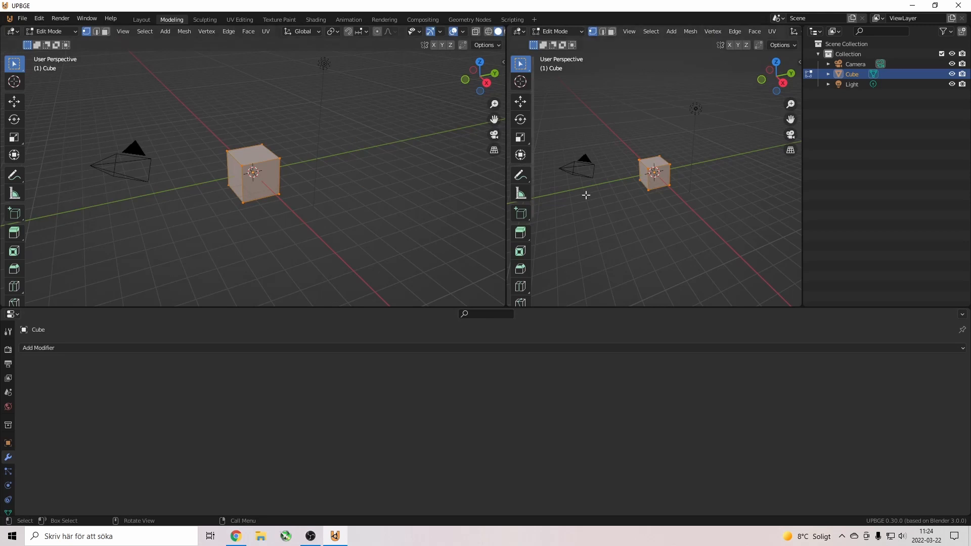
click(627, 225)
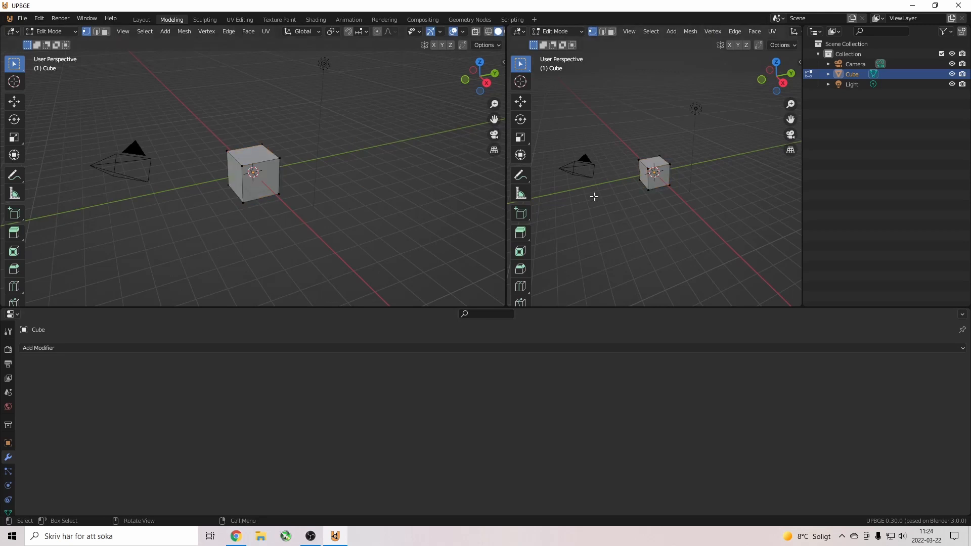
key(Tab)
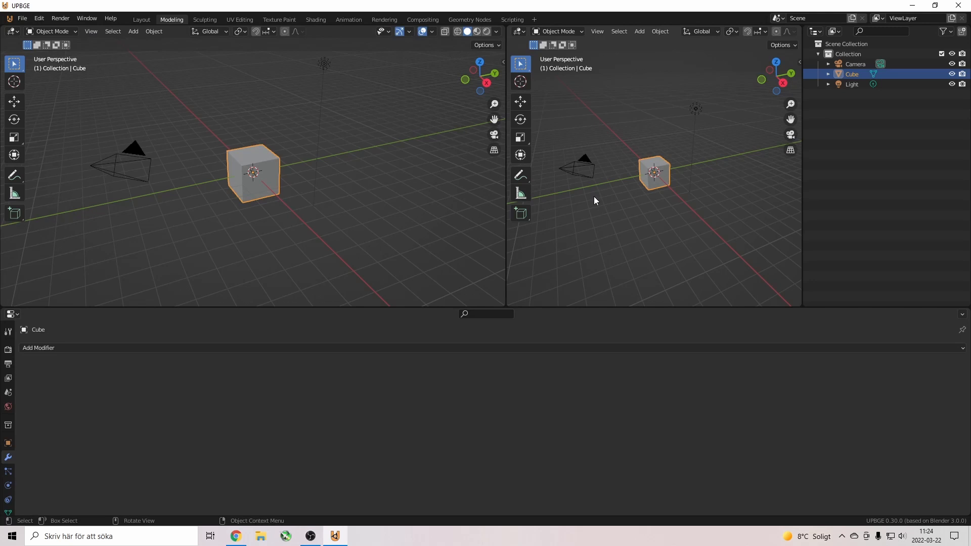
key(KP_0)
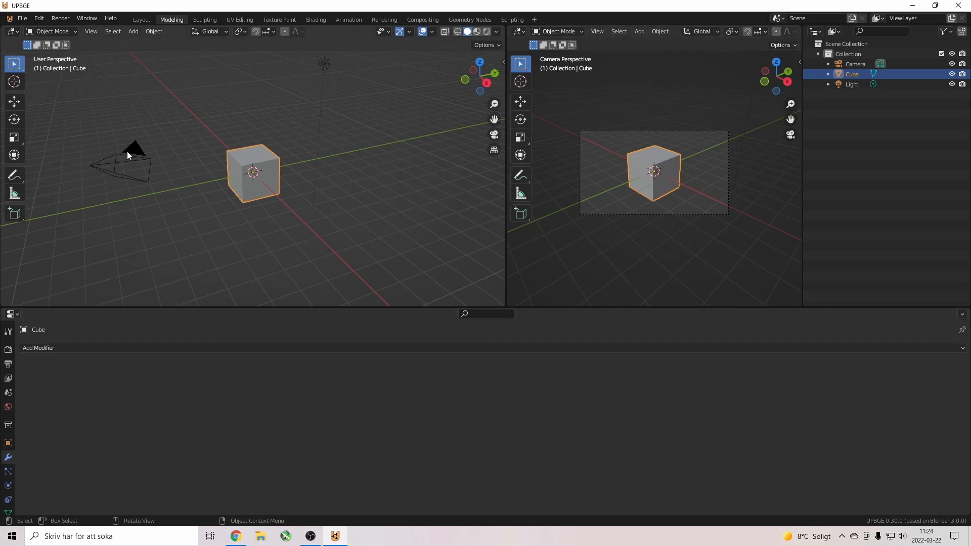
Scale the cube down to about a third of its size.
click(144, 180)
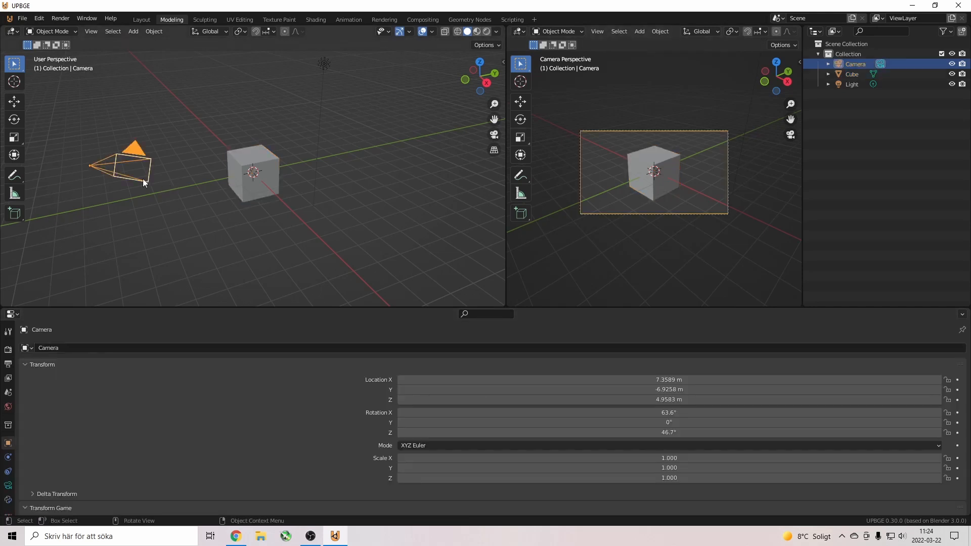
click(263, 167)
key(s)
click(308, 159)
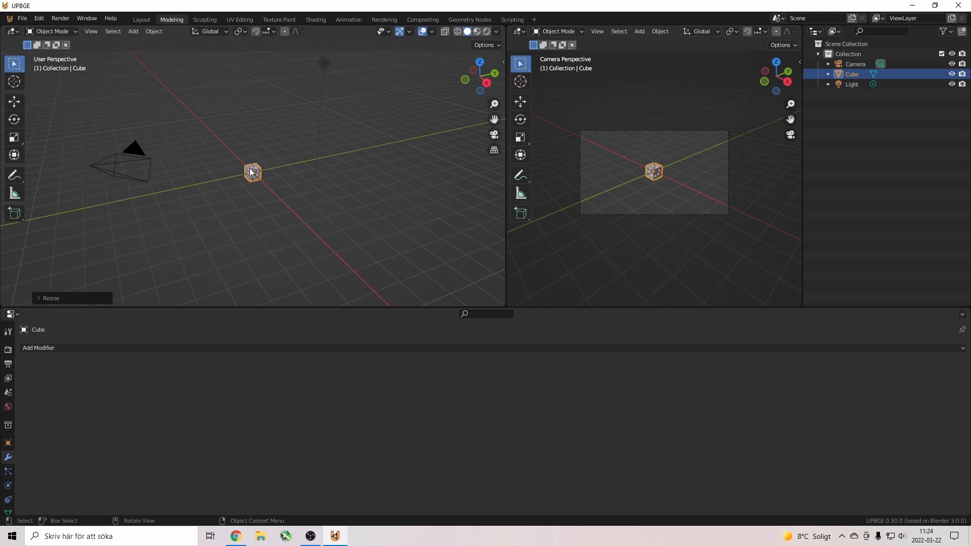
Turn the bottom area into the Logic Bricks Editor and select the cube to list its bricks.
click(96, 160)
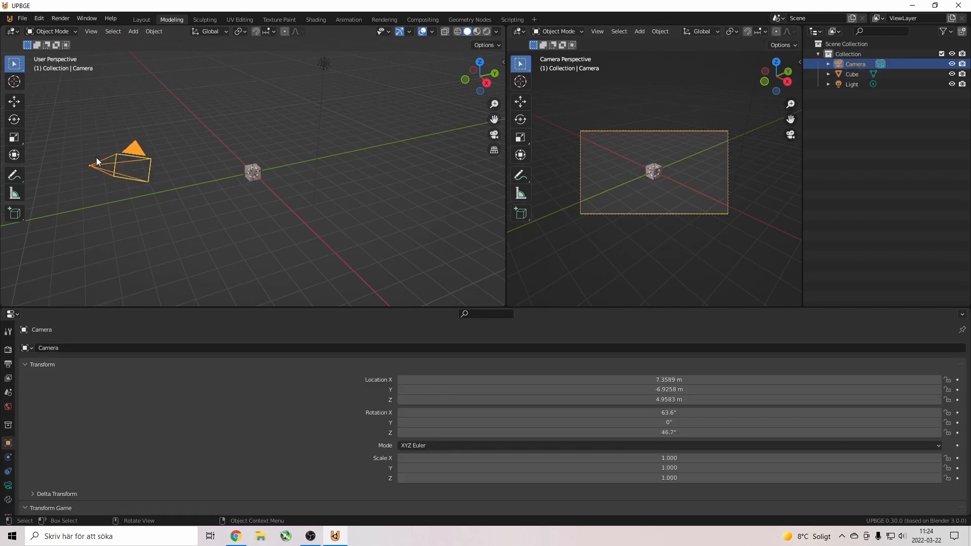
click(250, 169)
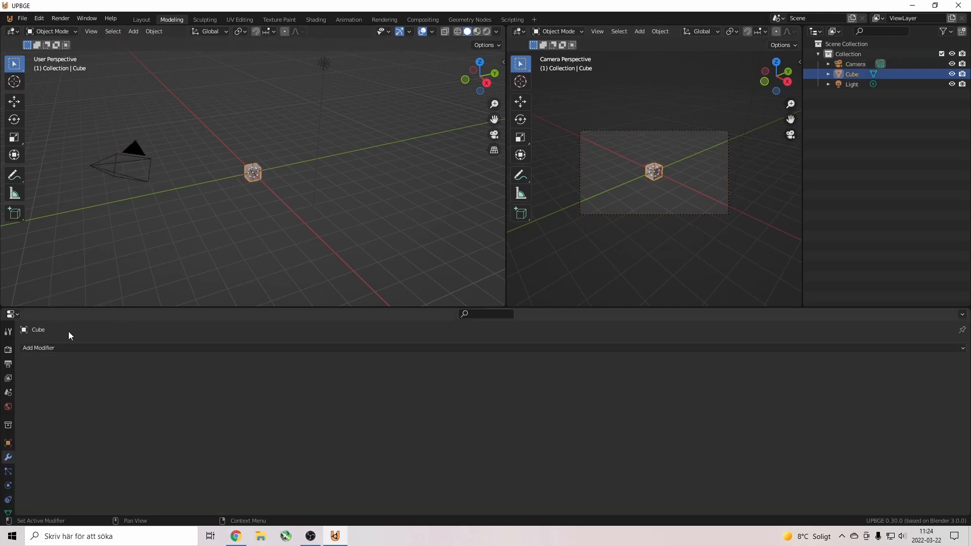
click(20, 314)
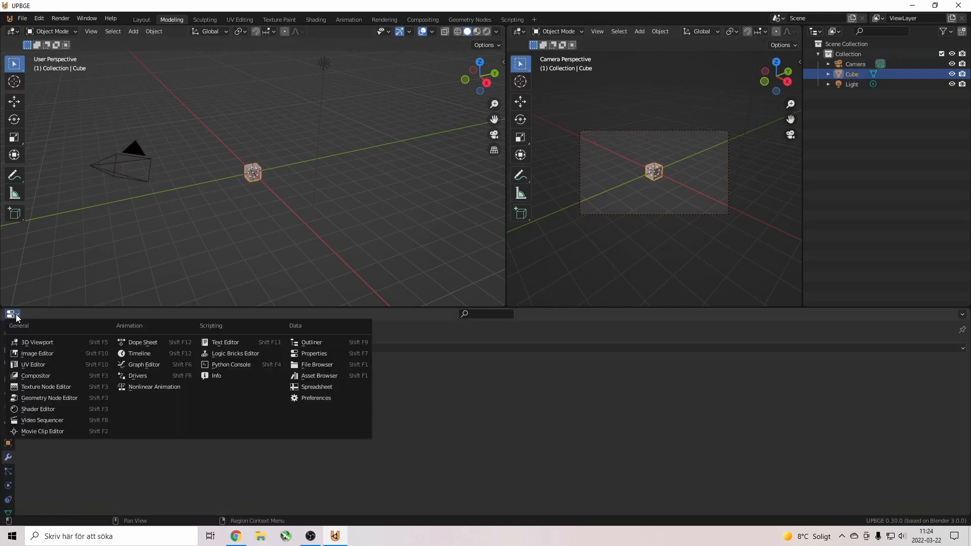
click(255, 353)
click(128, 166)
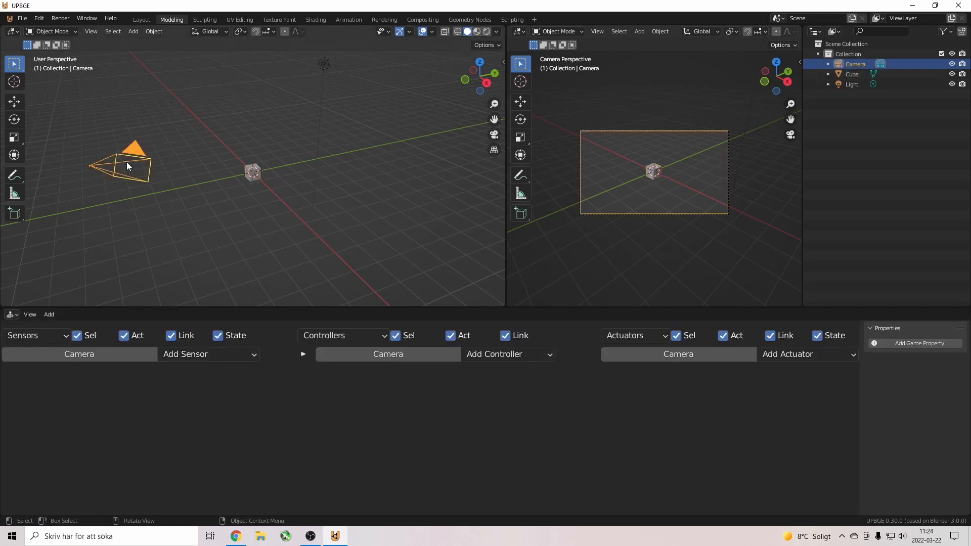
click(255, 172)
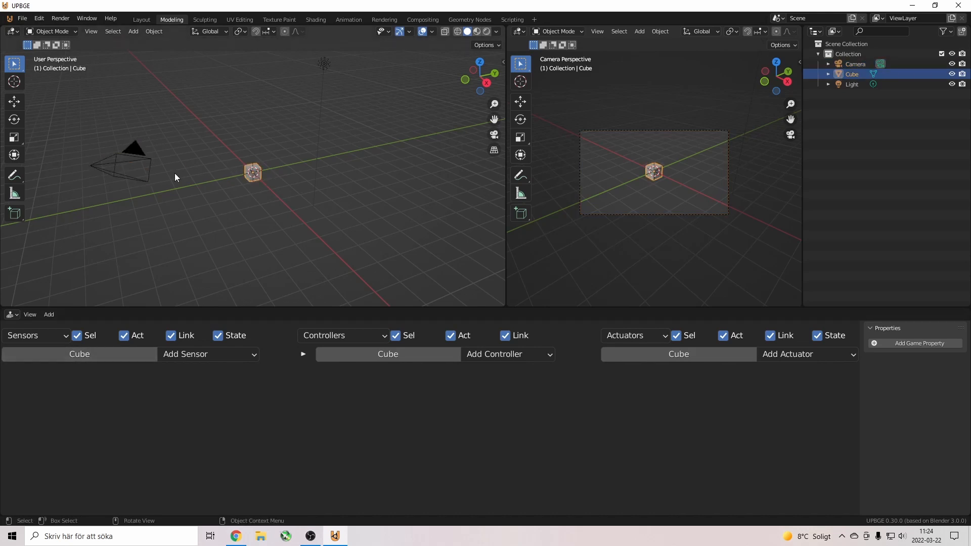
click(126, 160)
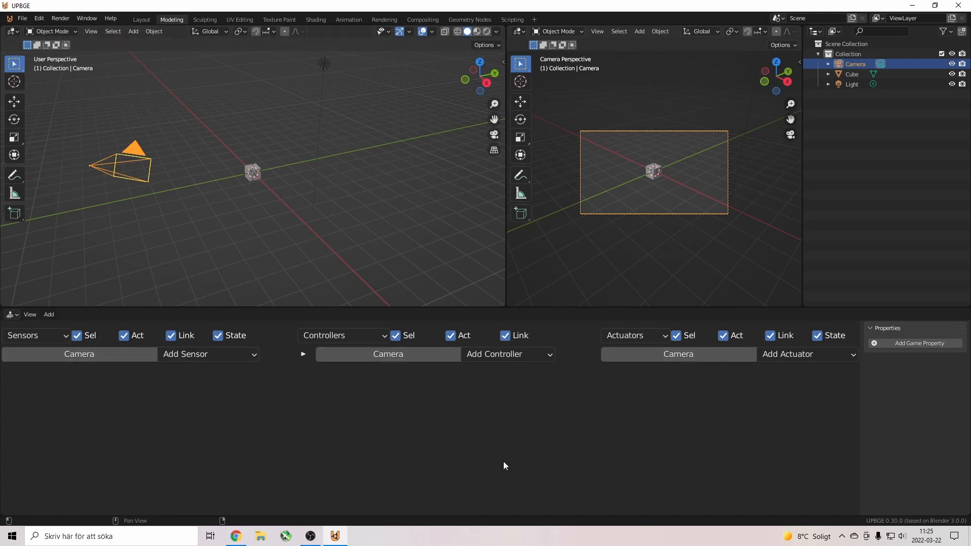
click(257, 174)
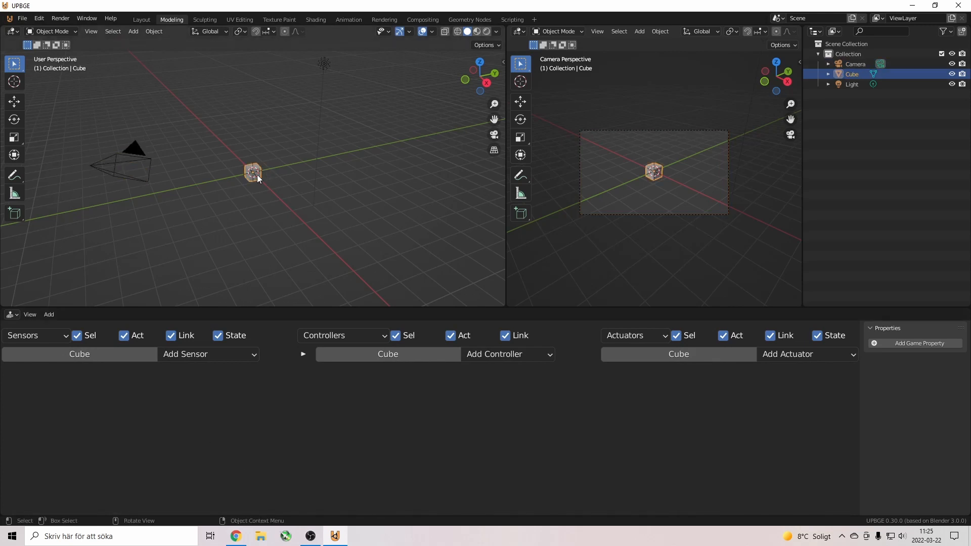
click(194, 353)
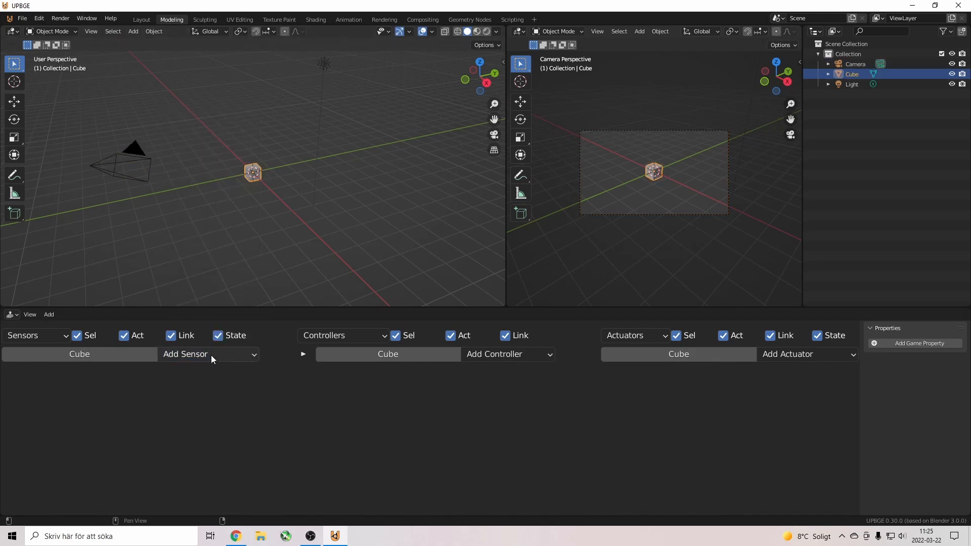
Add a Keyboard sensor to the cube and assign it the W key.
click(211, 355)
click(227, 364)
click(214, 354)
click(804, 354)
click(177, 355)
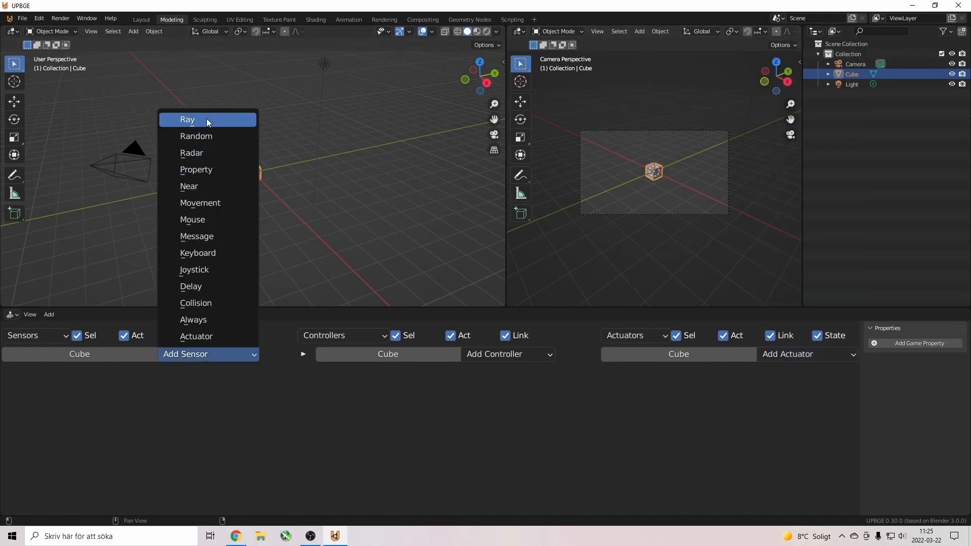
click(221, 254)
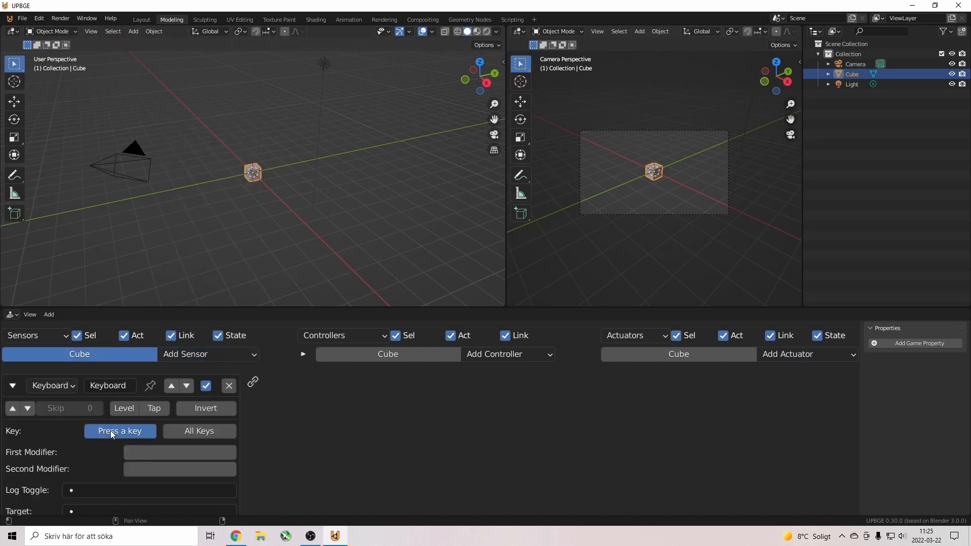
key(w)
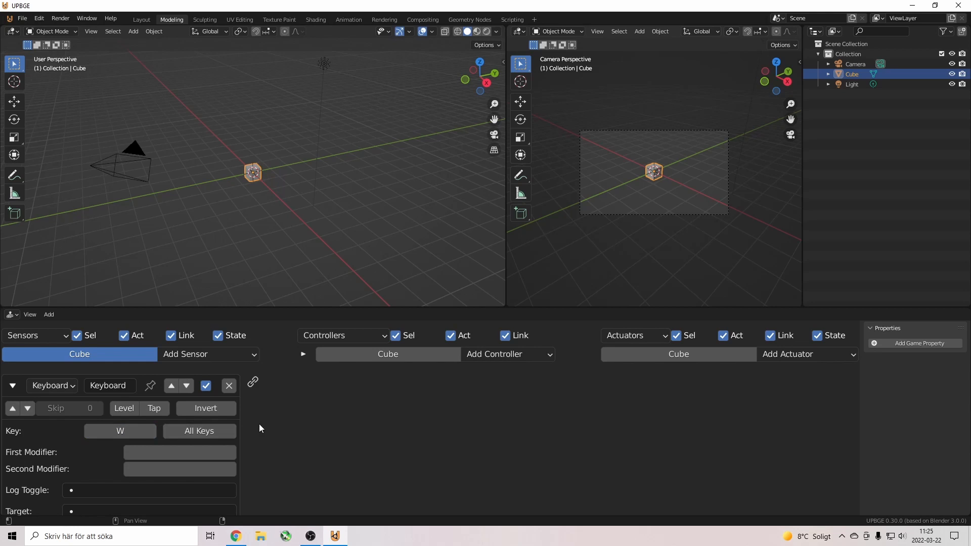
scroll(279, 416, down, 5)
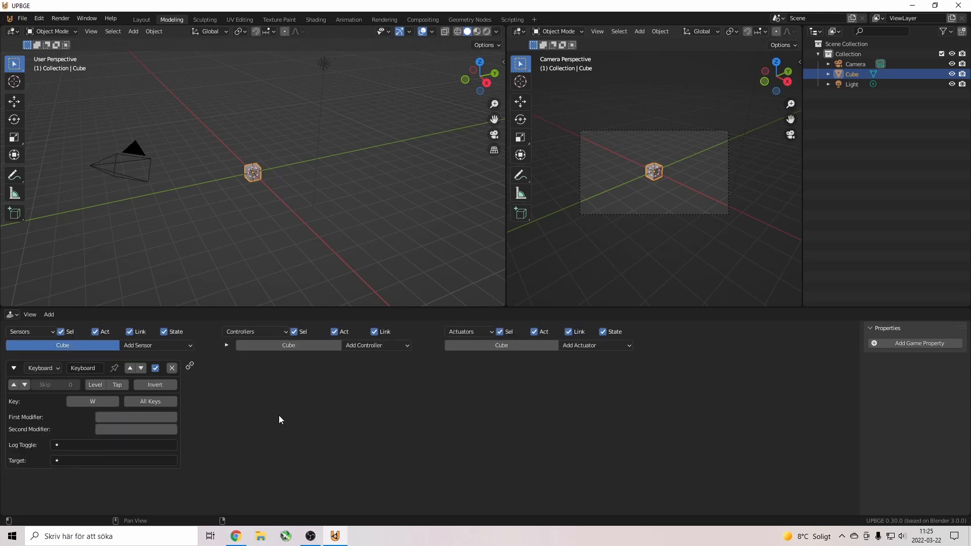
scroll(279, 416, up, 2)
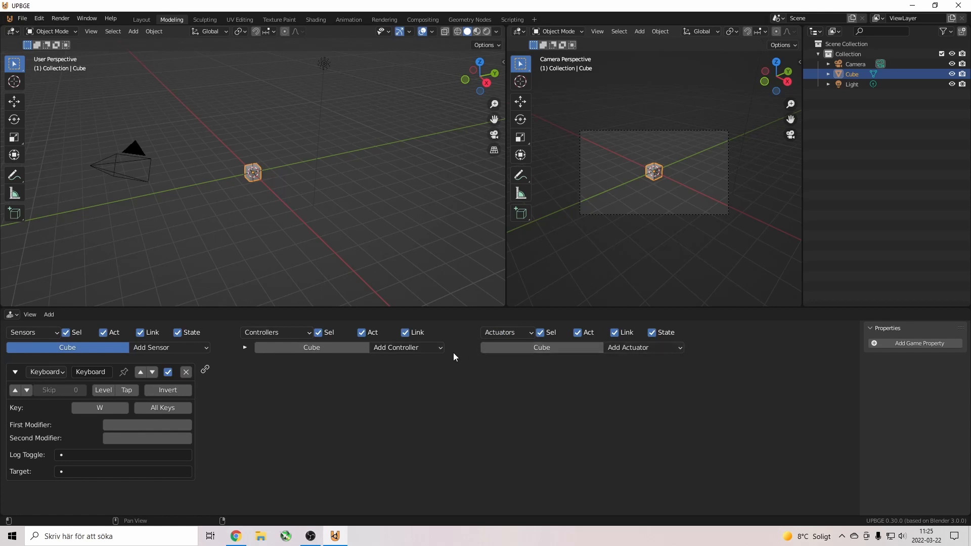
Add an And controller and link the W Keyboard sensor to it.
click(429, 346)
click(410, 361)
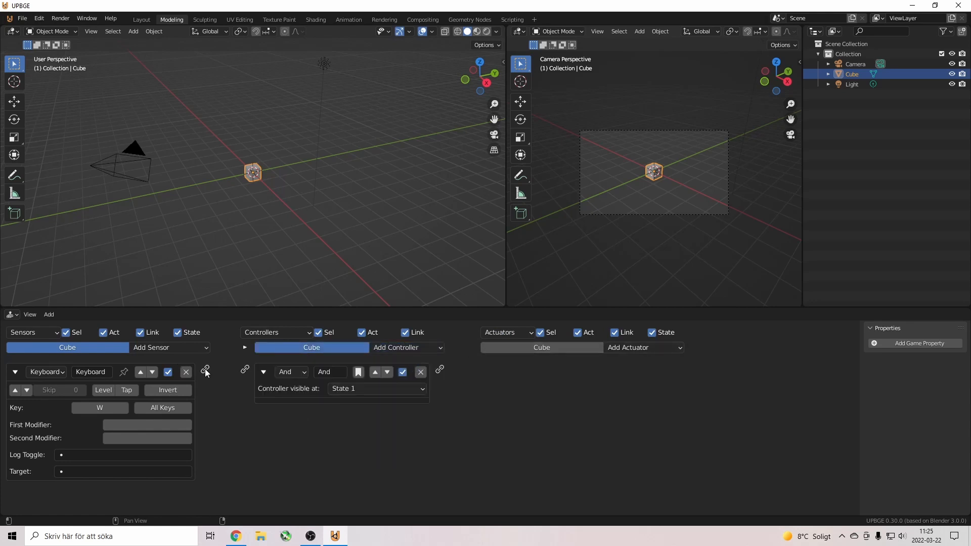
drag(245, 375, 245, 373)
Add a Motion actuator wired from the And controller, keeping Simple Motion with local location enabled.
click(657, 347)
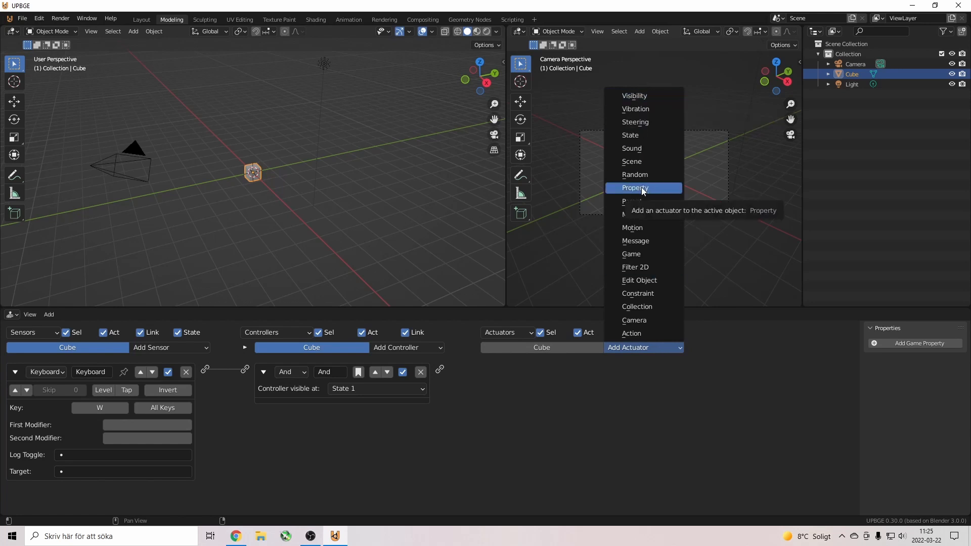
click(646, 229)
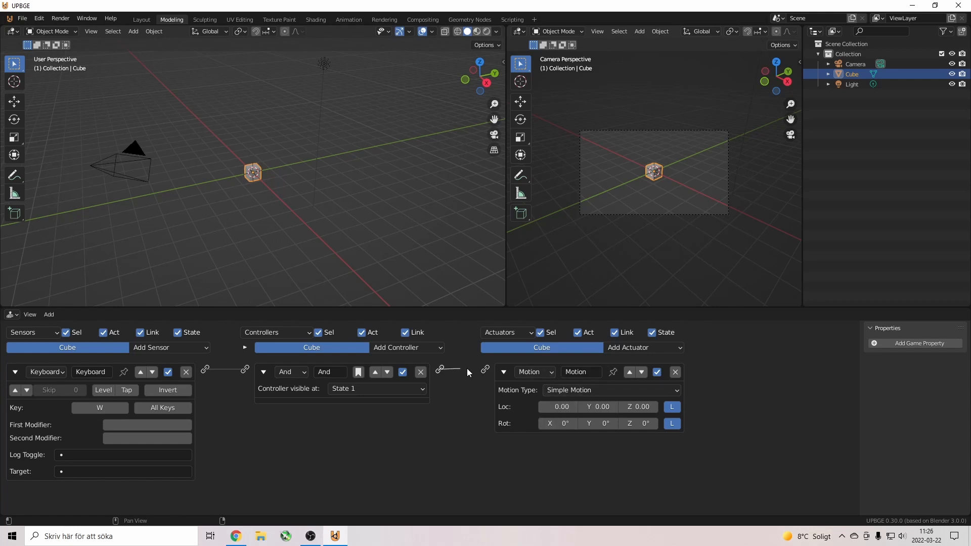
drag(484, 369, 485, 369)
click(571, 390)
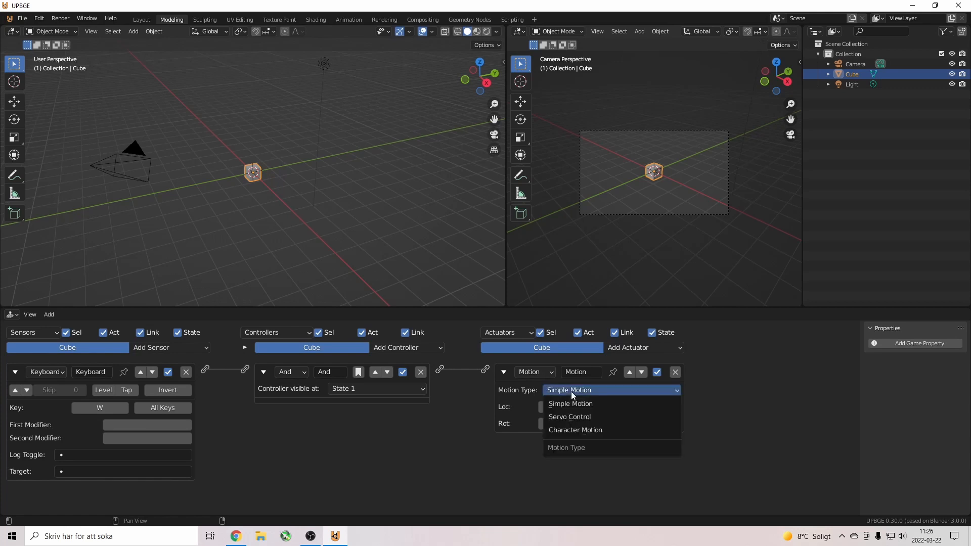
click(571, 392)
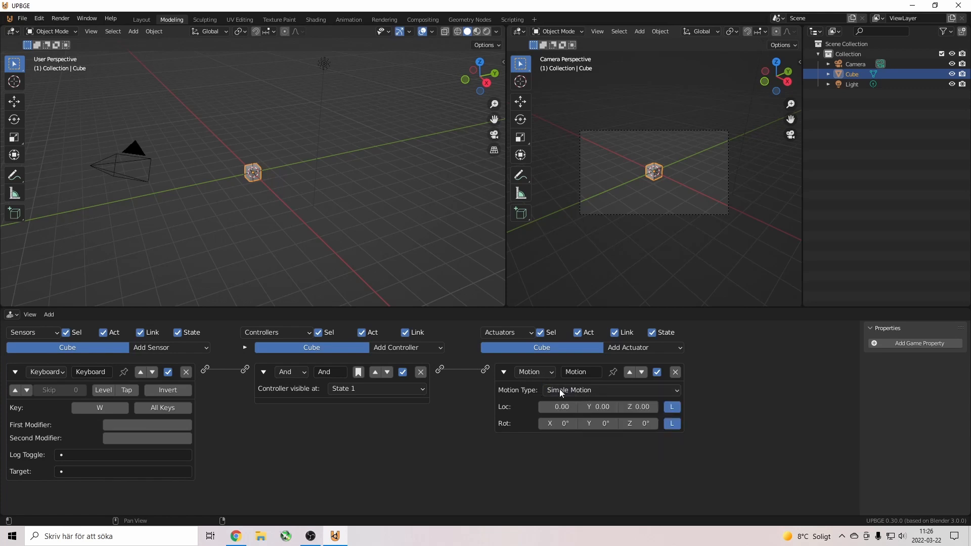
click(672, 408)
Set the Motion actuator's Loc Y to 5.00, then deselect the cube.
click(599, 407)
text(5)
key(Return)
click(654, 35)
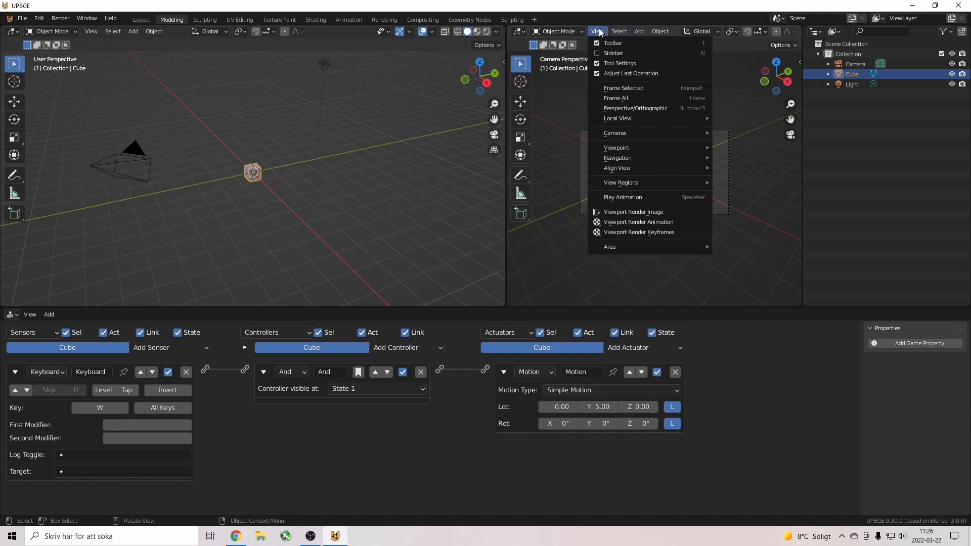
mouse_move(566, 31)
mouse_move(663, 34)
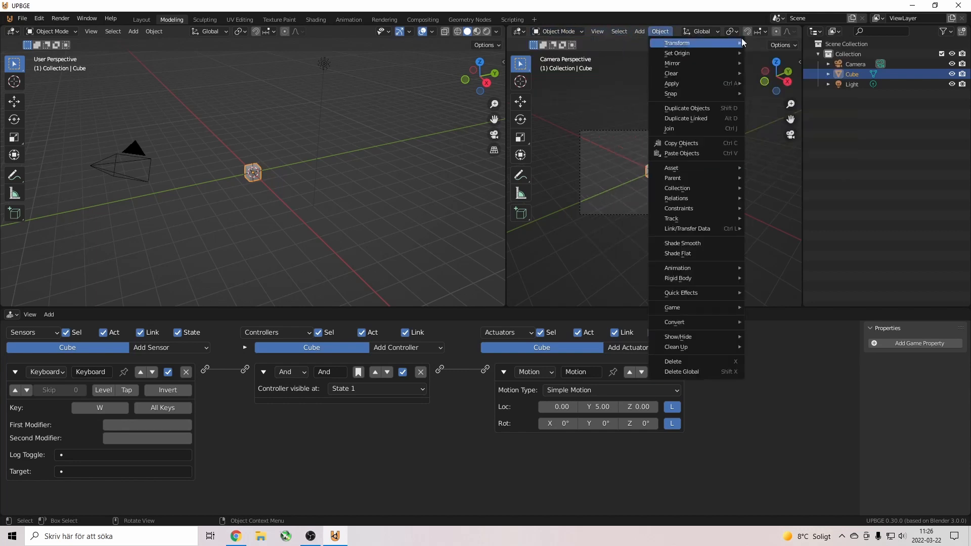
click(640, 190)
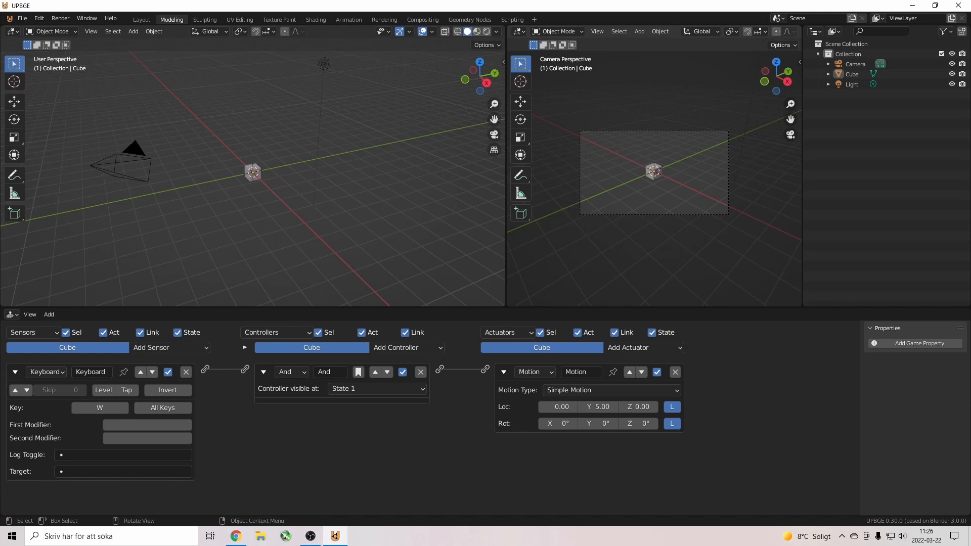
key(p)
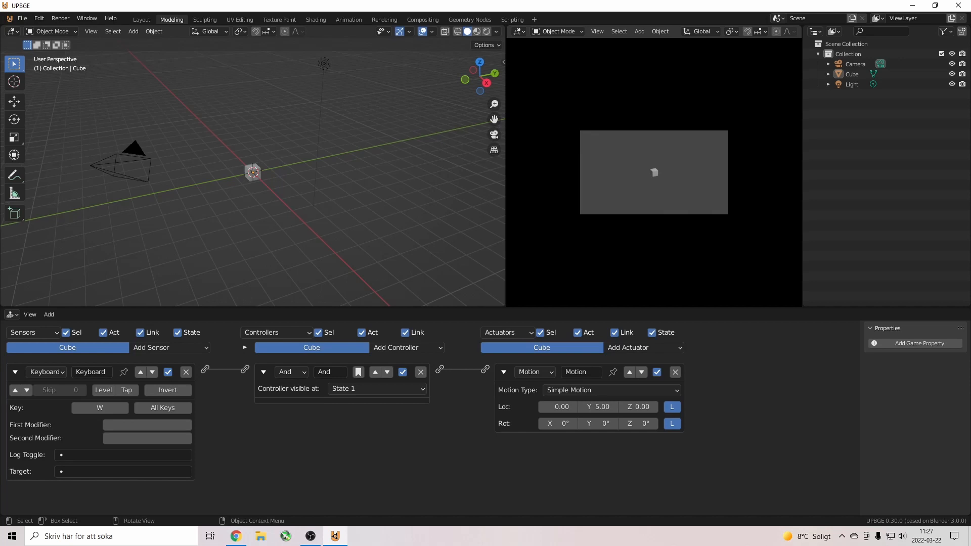
key(w)
key(Escape)
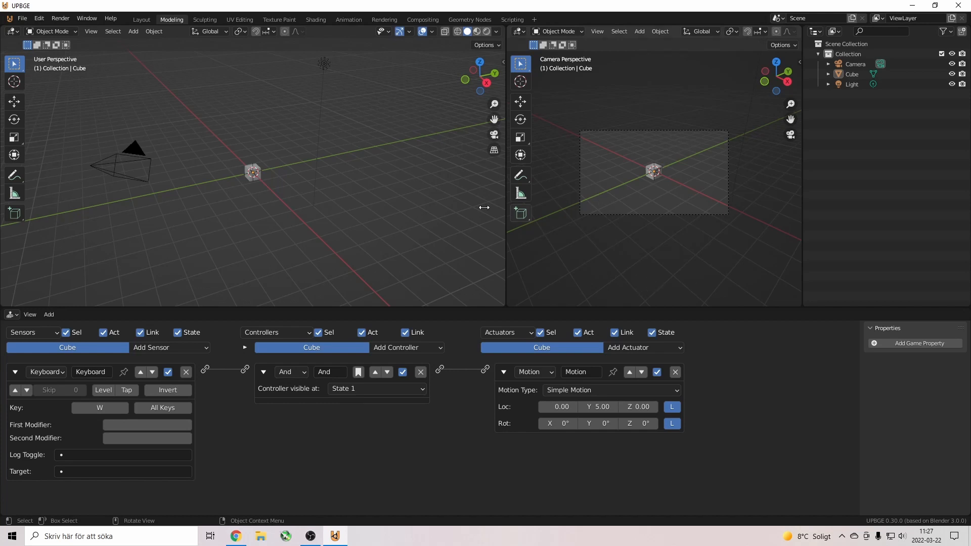
Select the camera, move it back and raise it higher along Z.
click(145, 185)
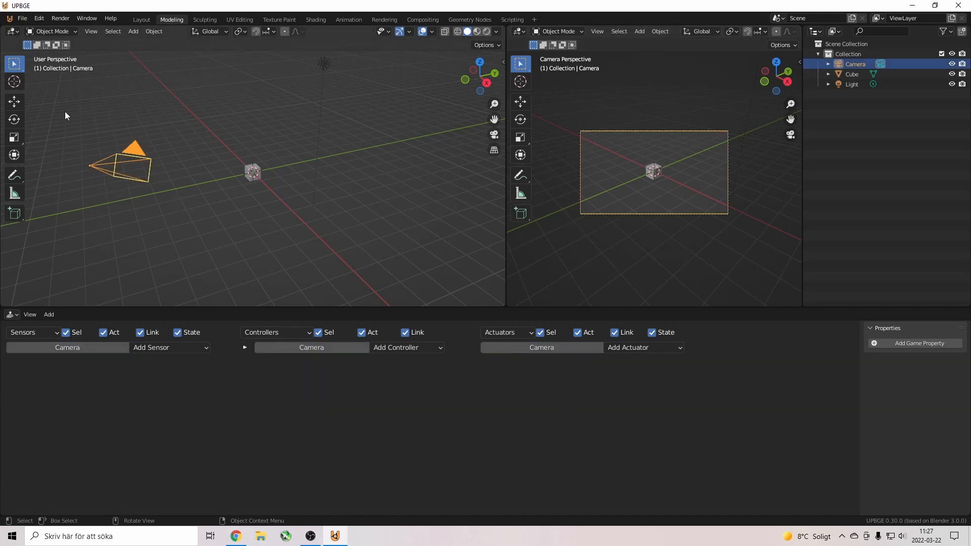
click(14, 106)
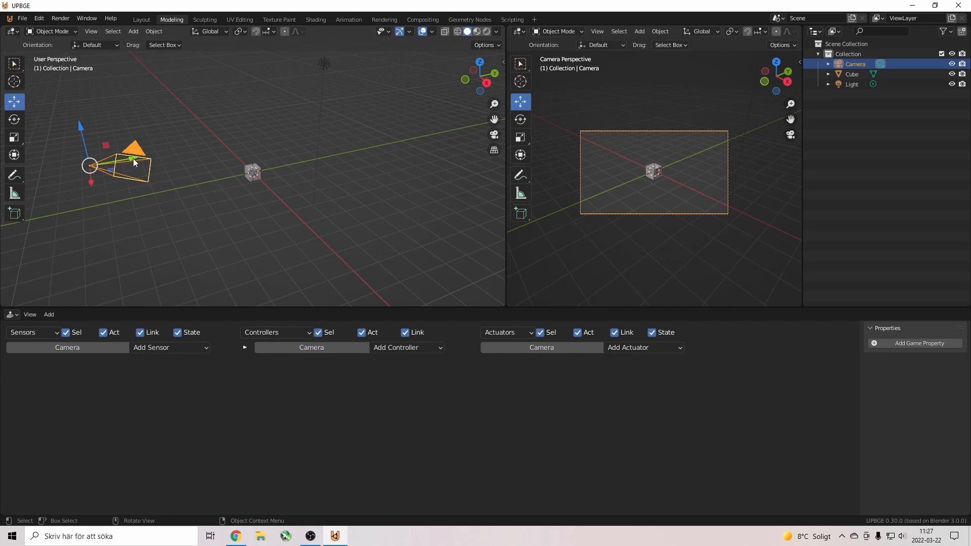
drag(132, 159, 122, 161)
scroll(642, 179, up, 5)
scroll(642, 179, down, 3)
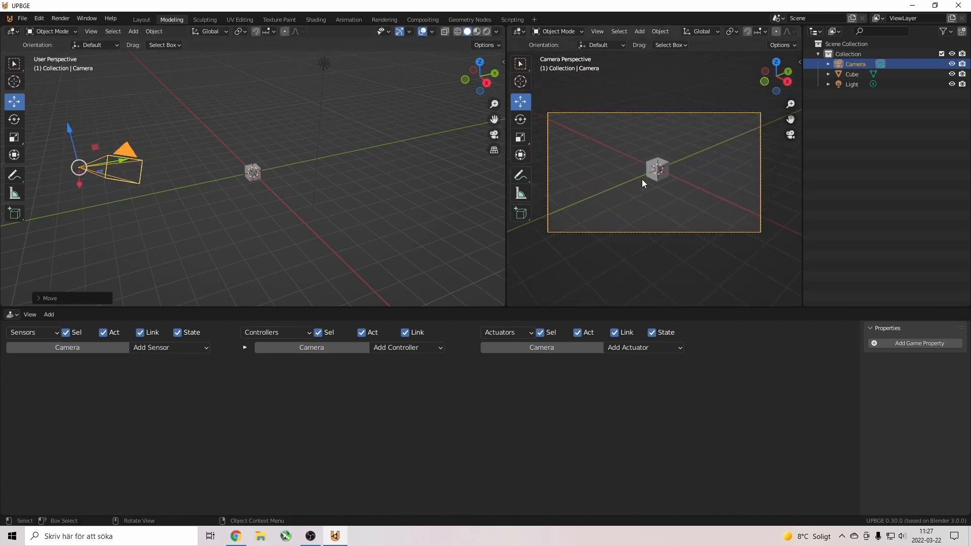
drag(505, 202, 425, 206)
scroll(656, 211, up, 1)
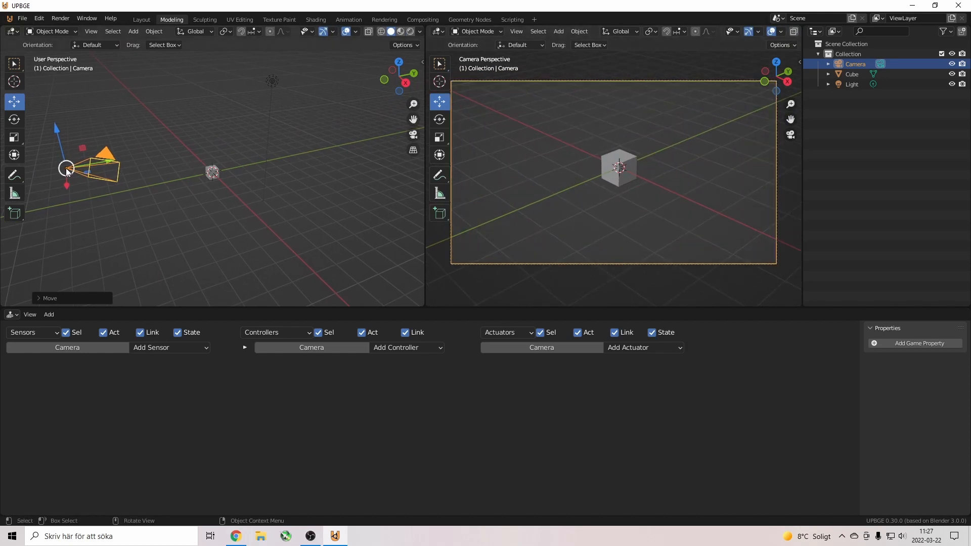
drag(67, 169, 89, 165)
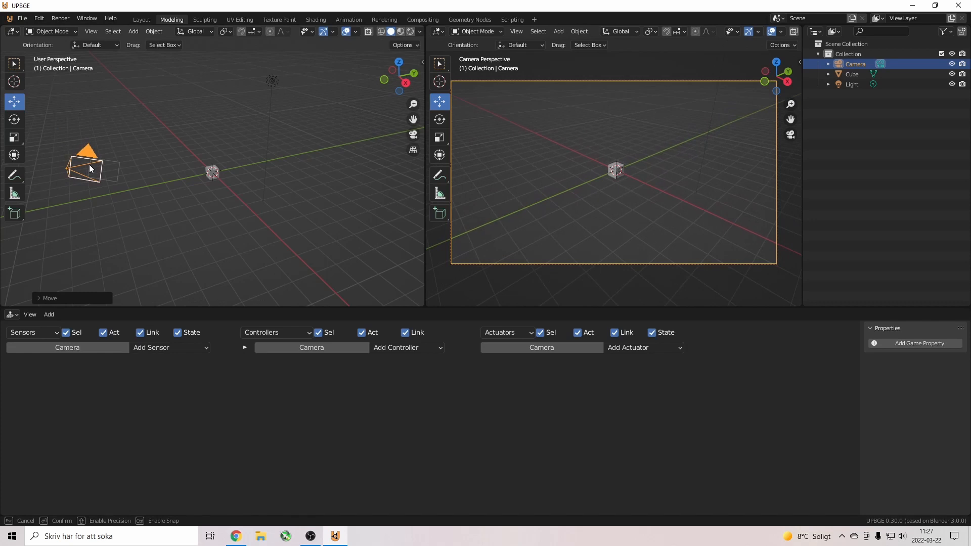
key(g)
key(z)
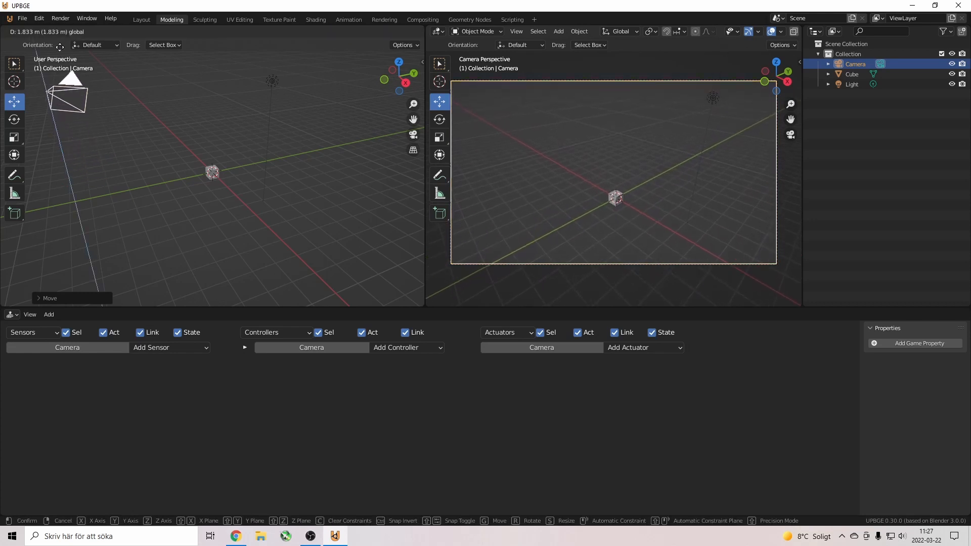
click(63, 300)
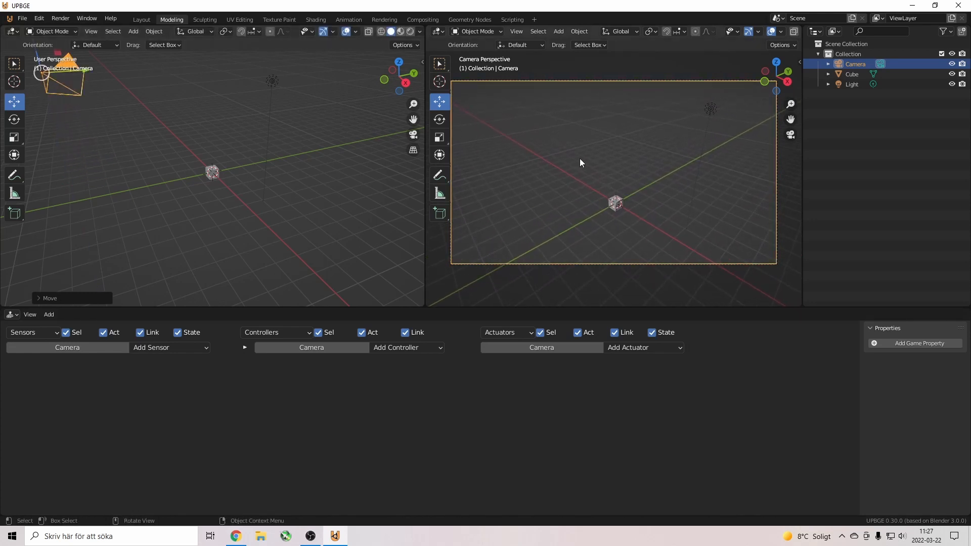
Rotate the camera until it looks down at the cube, then deselect it.
click(444, 119)
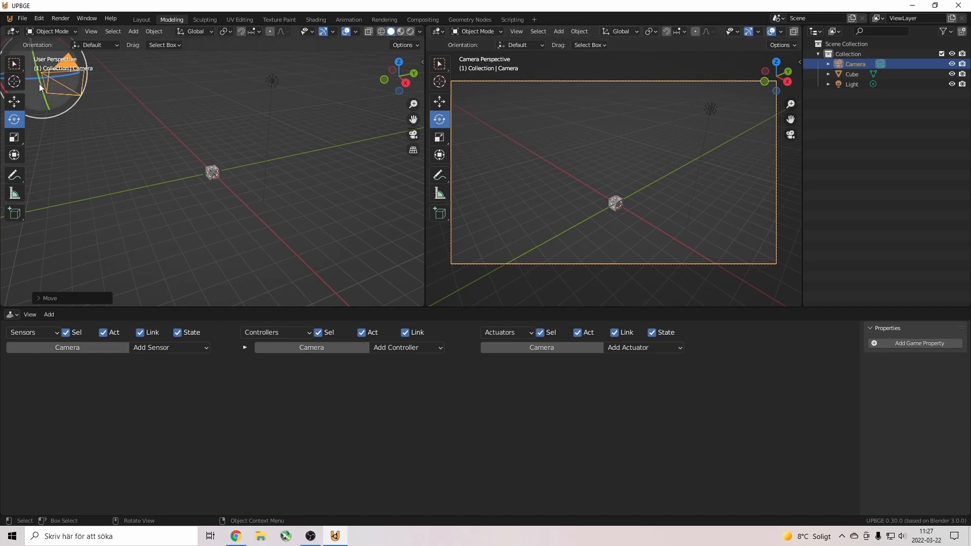
drag(42, 89, 49, 113)
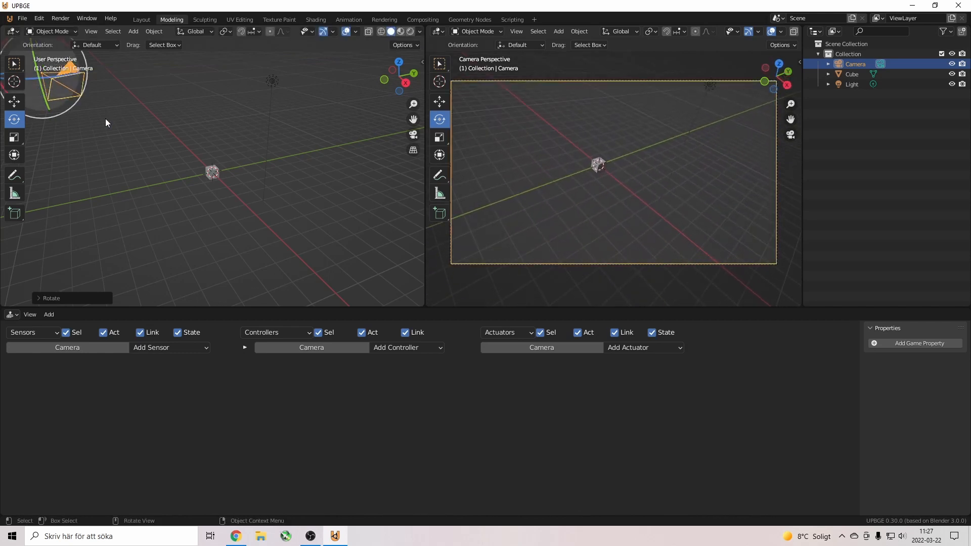
right_click(142, 142)
middle_drag(121, 96, 146, 102)
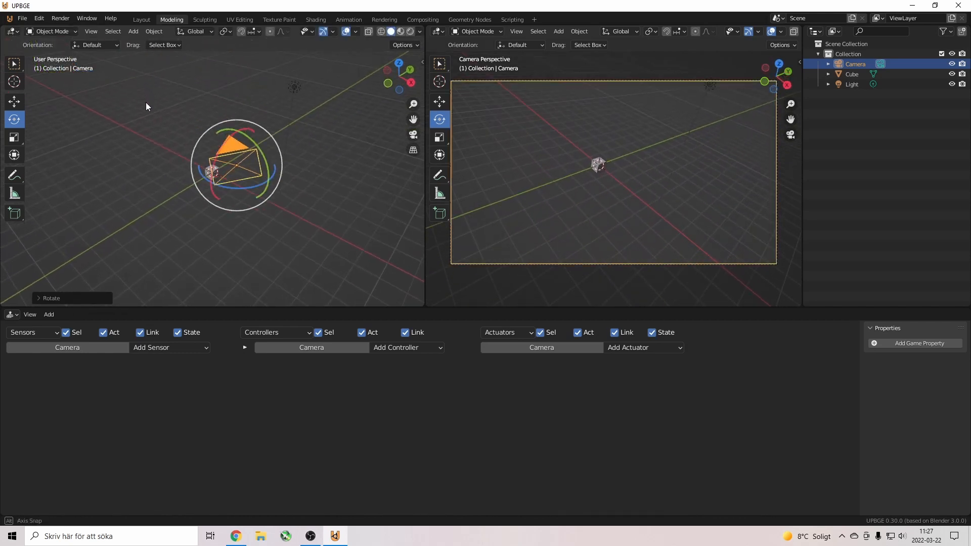
mouse_move(257, 187)
mouse_down()
mouse_move(232, 151)
mouse_move(246, 156)
mouse_move(254, 185)
mouse_move(263, 178)
mouse_up()
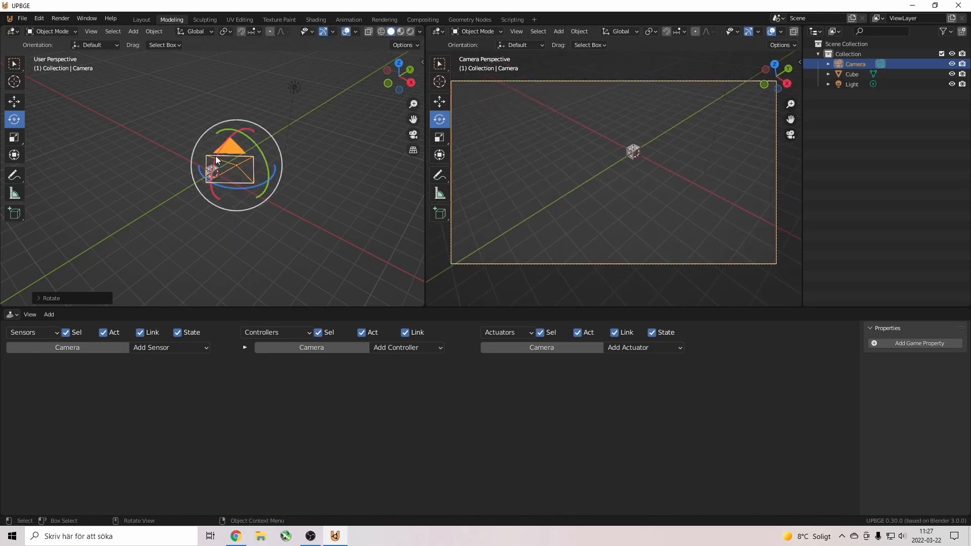
mouse_move(220, 169)
mouse_down()
mouse_move(216, 158)
mouse_move(224, 162)
mouse_up()
click(183, 183)
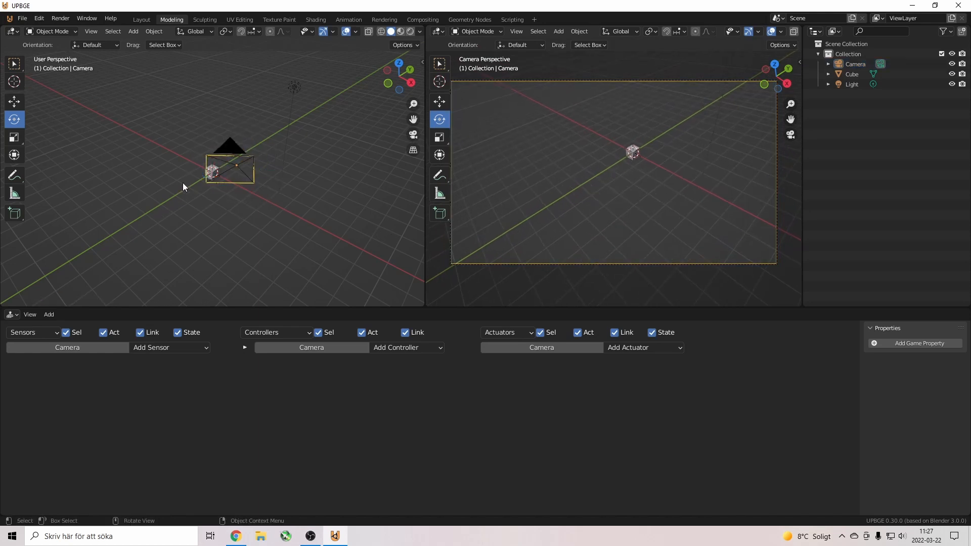
Add a second cube, shrink it, and stretch it along X and Y.
click(152, 32)
mouse_move(133, 32)
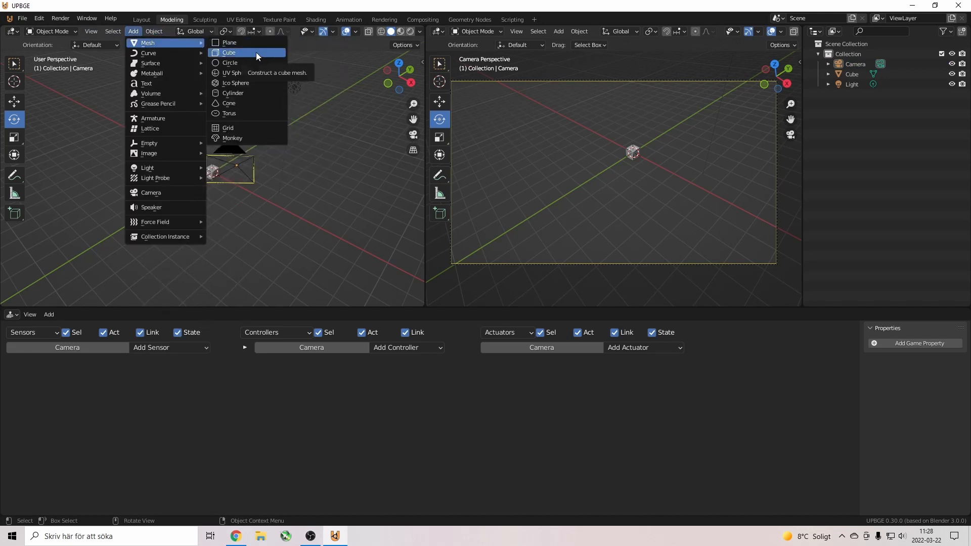
click(256, 52)
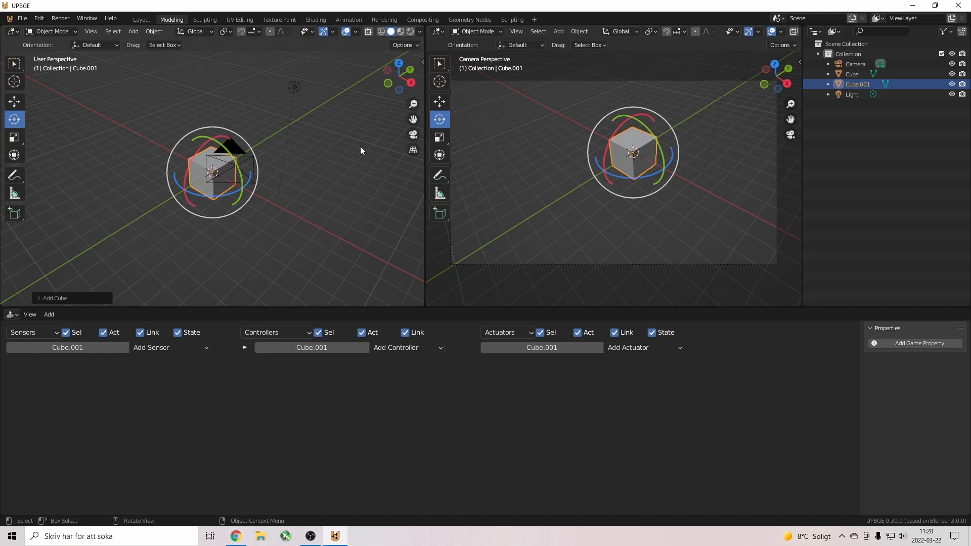
key(s)
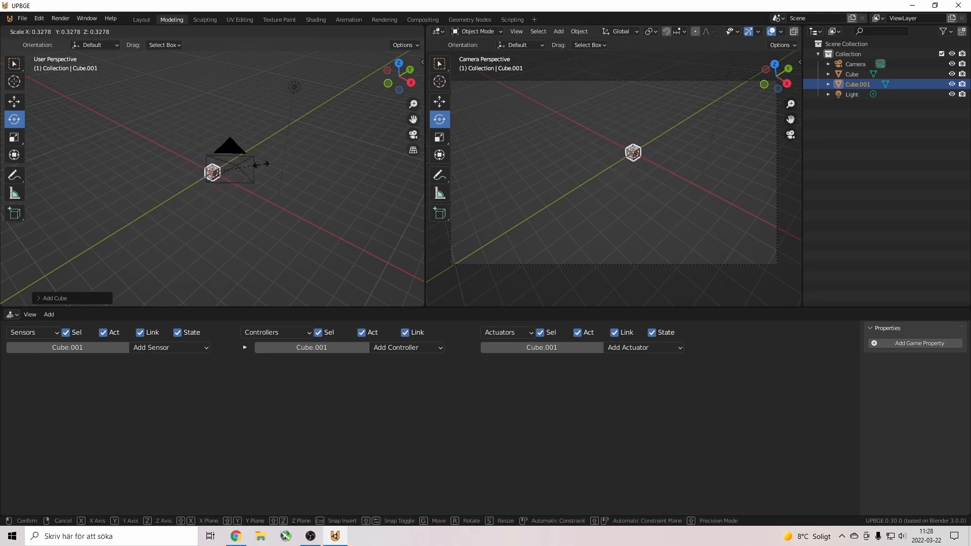
click(261, 165)
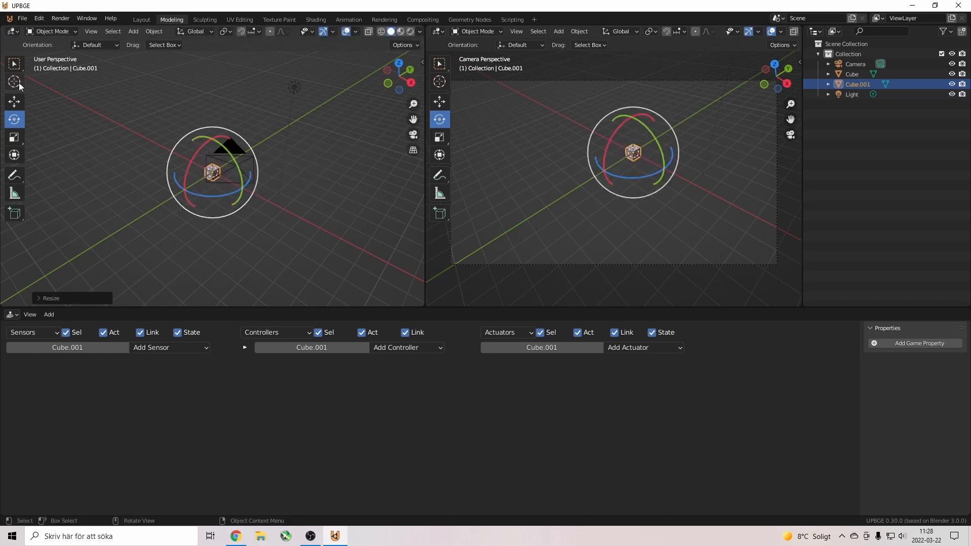
click(15, 102)
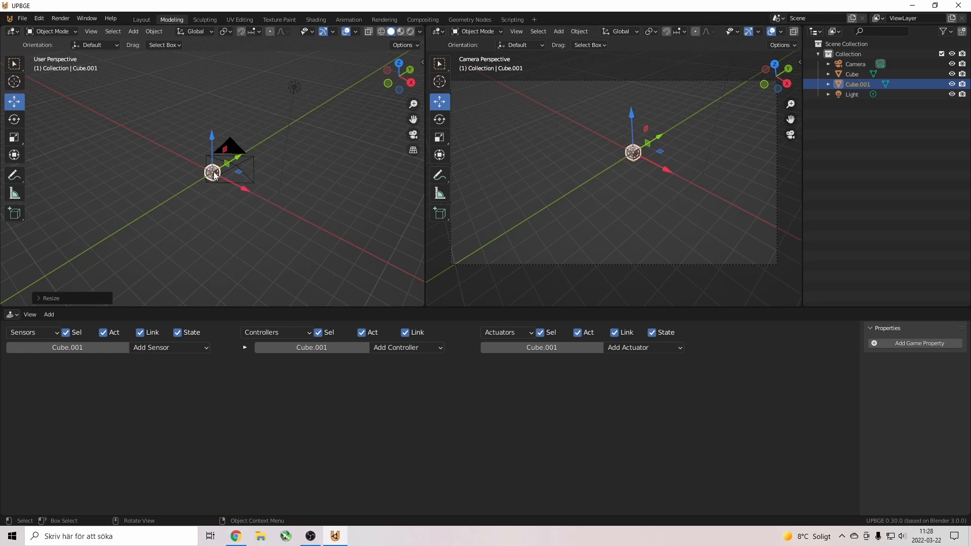
click(15, 137)
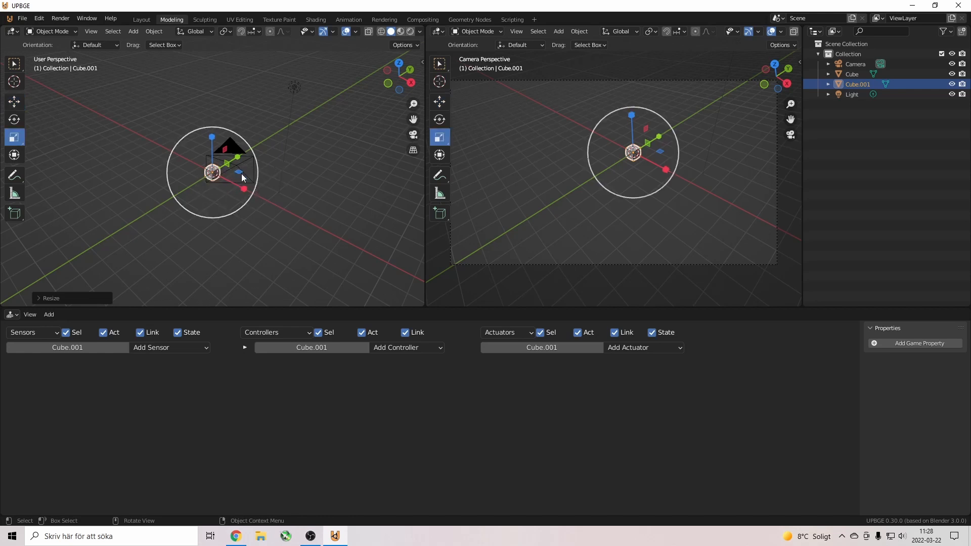
drag(244, 189, 281, 198)
drag(237, 157, 257, 149)
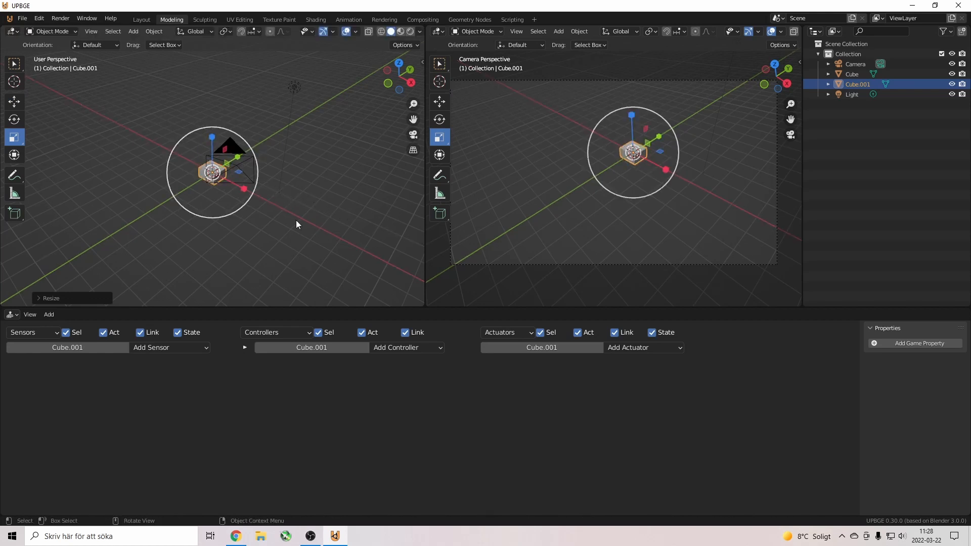
Enlarge the second cube, flatten it along Z, and lower it below the original cube.
key(s)
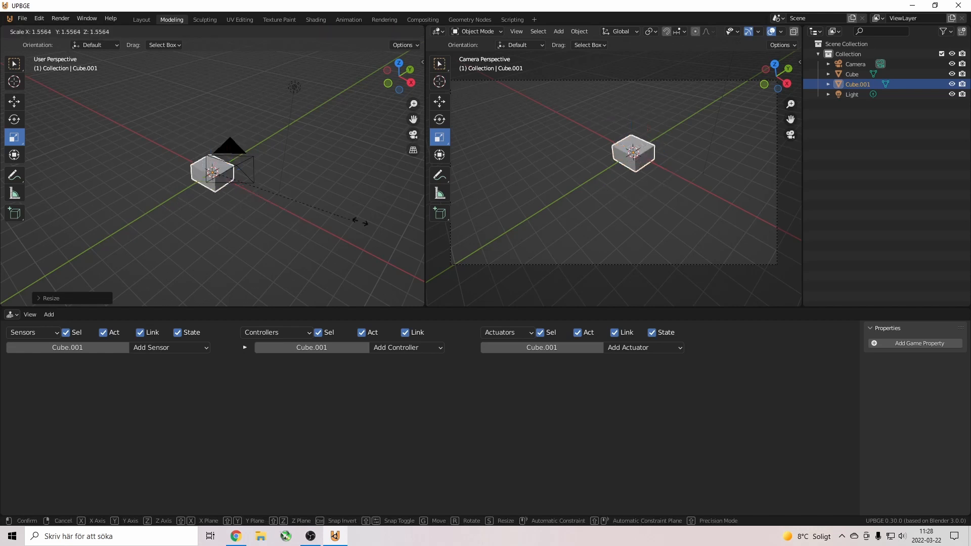
click(362, 172)
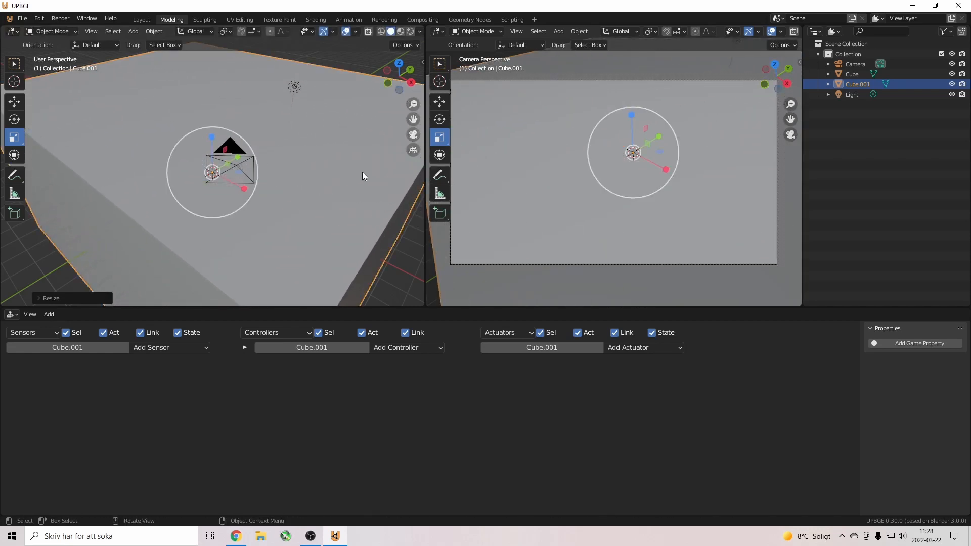
key(s)
key(z)
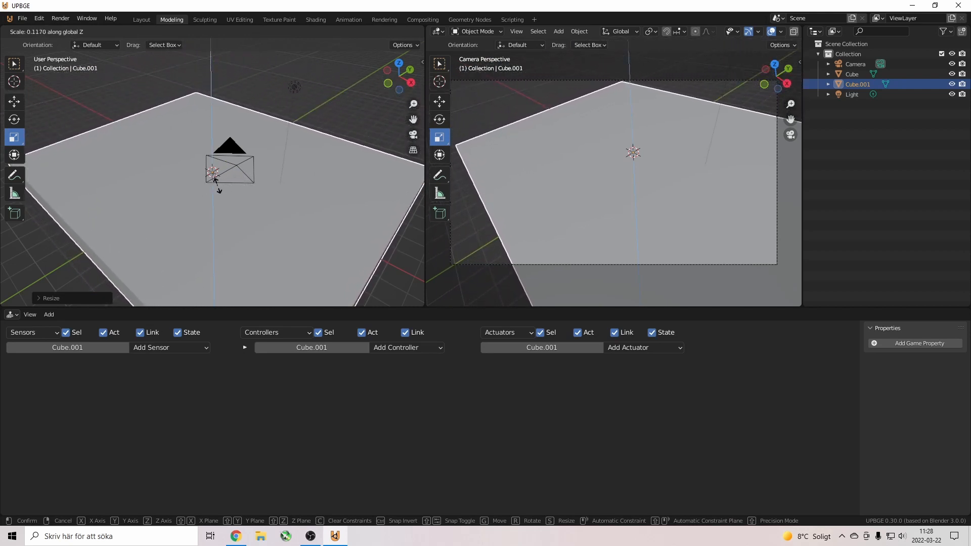
click(247, 163)
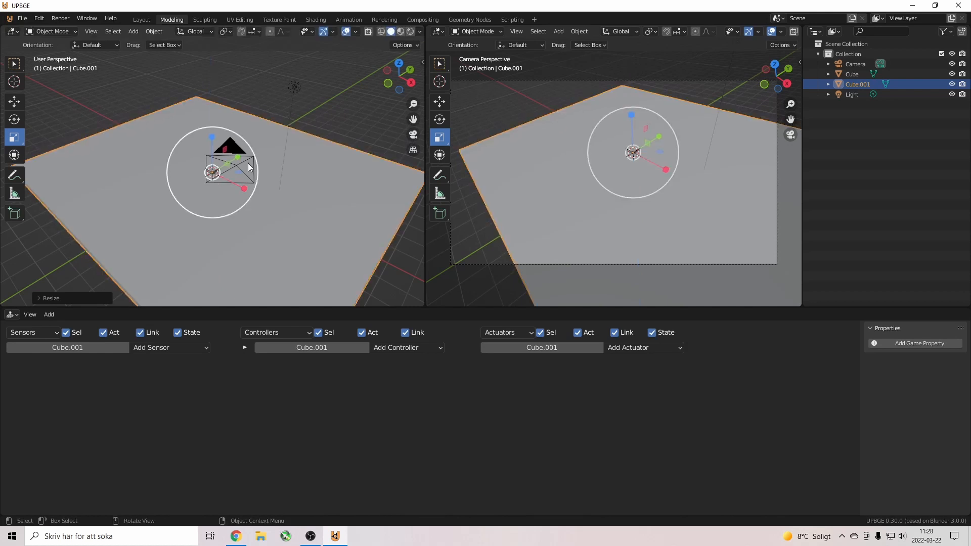
key(w)
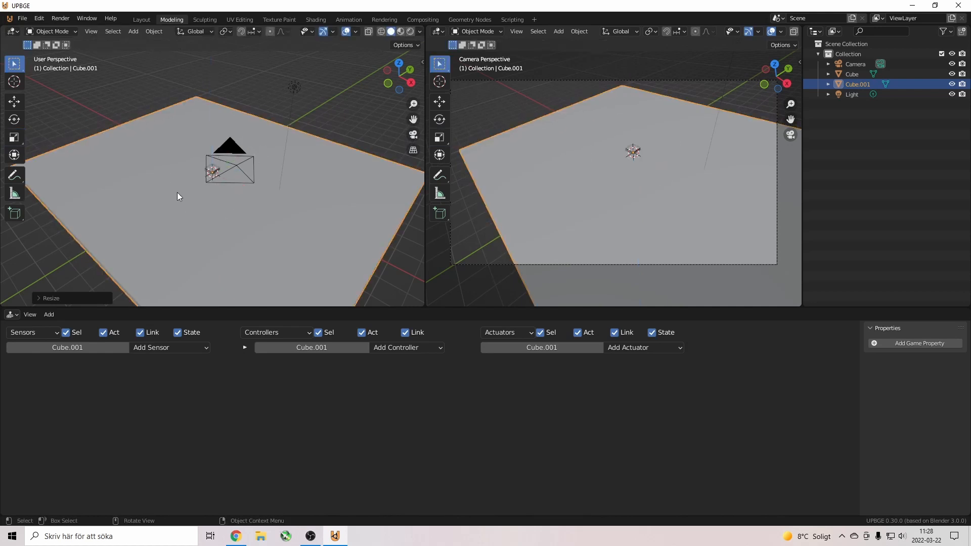
click(14, 101)
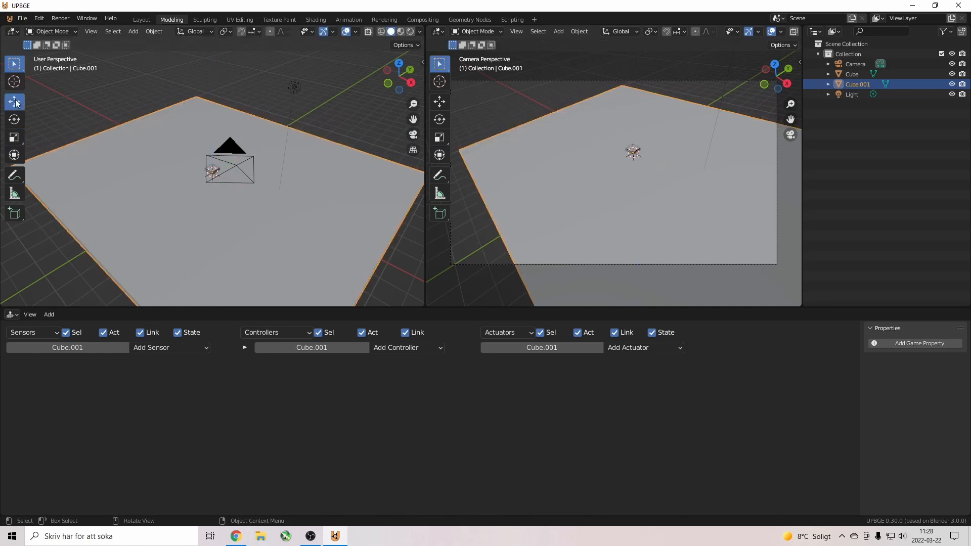
drag(213, 141, 214, 146)
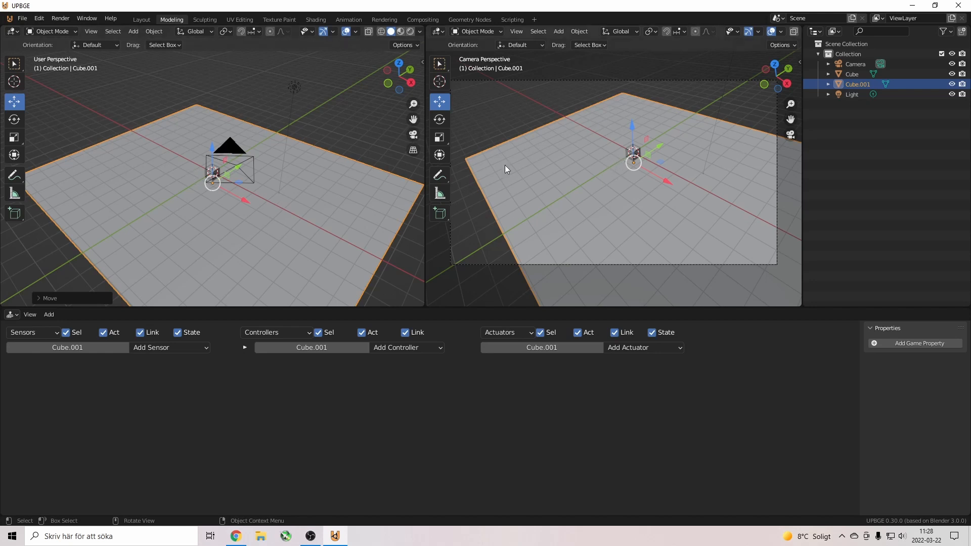
click(219, 171)
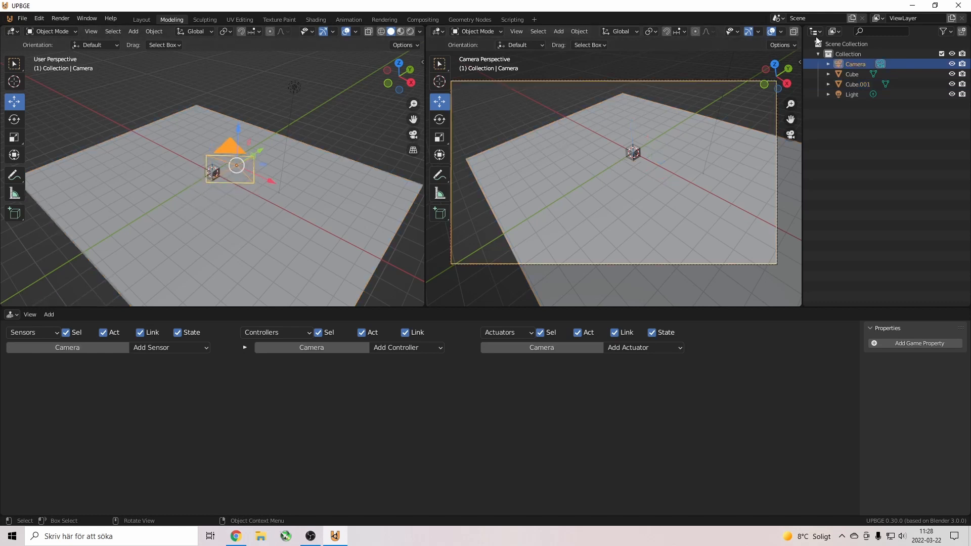
click(872, 84)
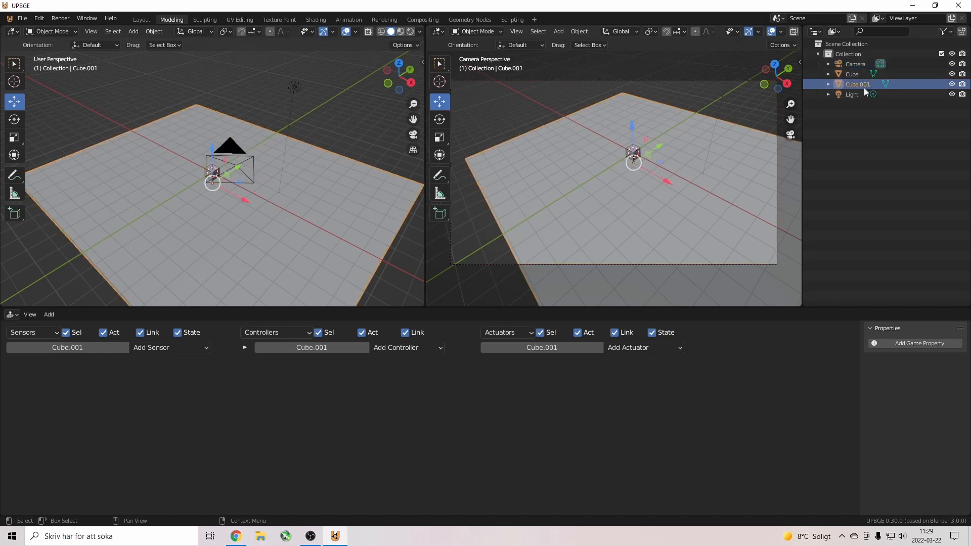
Rename Cube.001 to 'Ground' in the Outliner.
double_click(872, 84)
key(ctrl+a)
text(Ground)
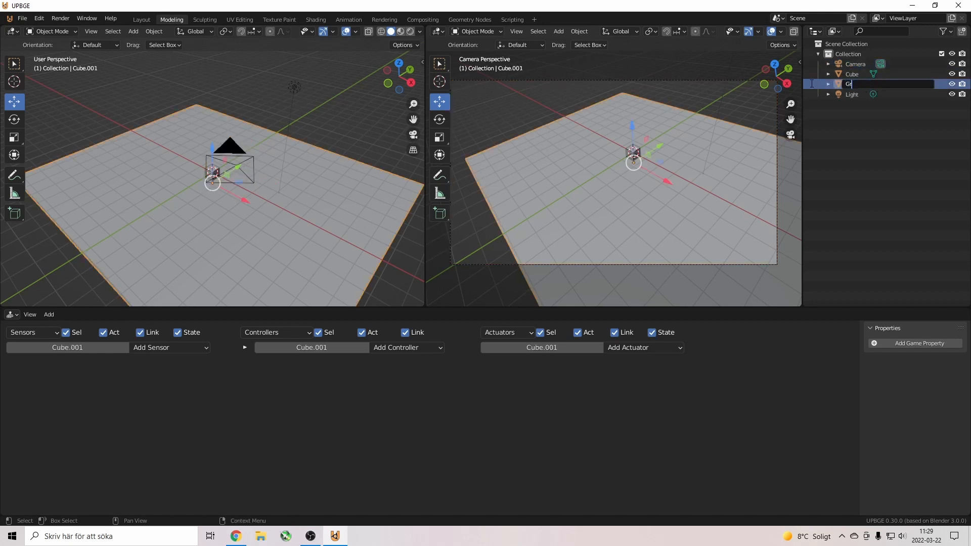
key(Return)
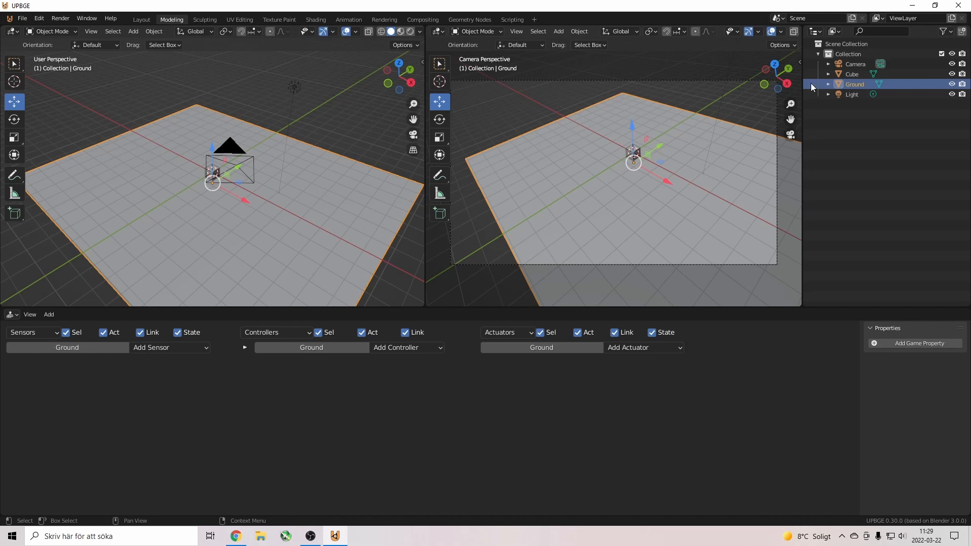
Select Cube and nudge it slightly down along Z.
click(852, 75)
key(w)
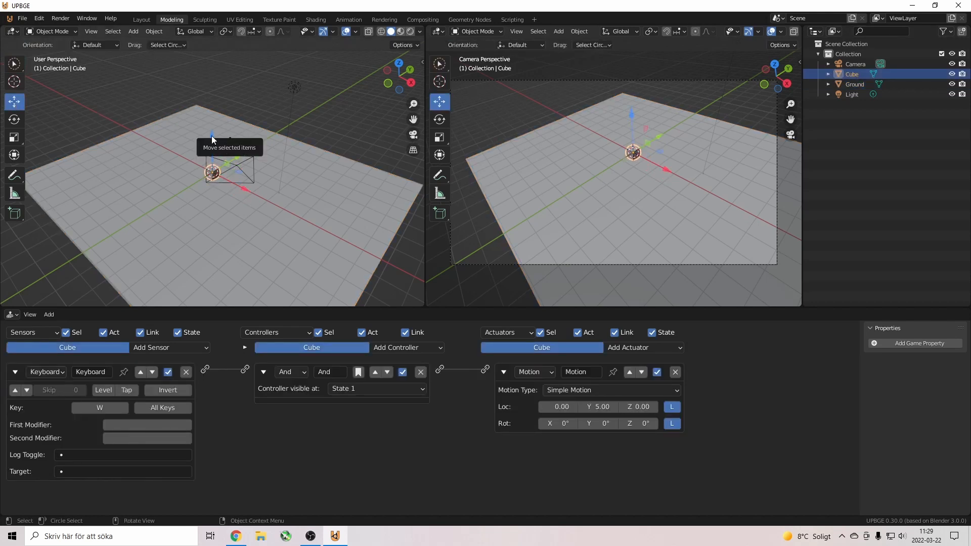
drag(212, 136, 214, 132)
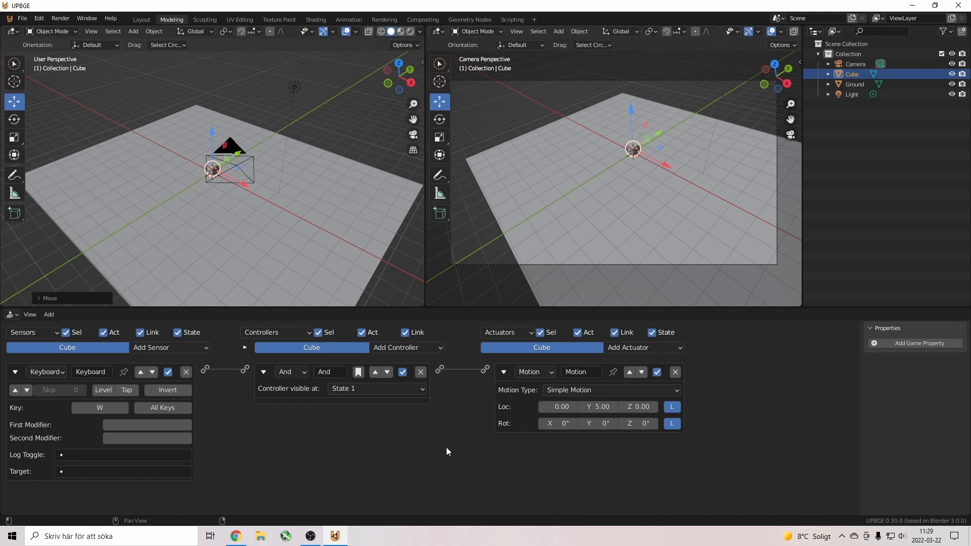
Collapse the Keyboard sensor, And controller and Motion actuator into one-line rows.
click(16, 372)
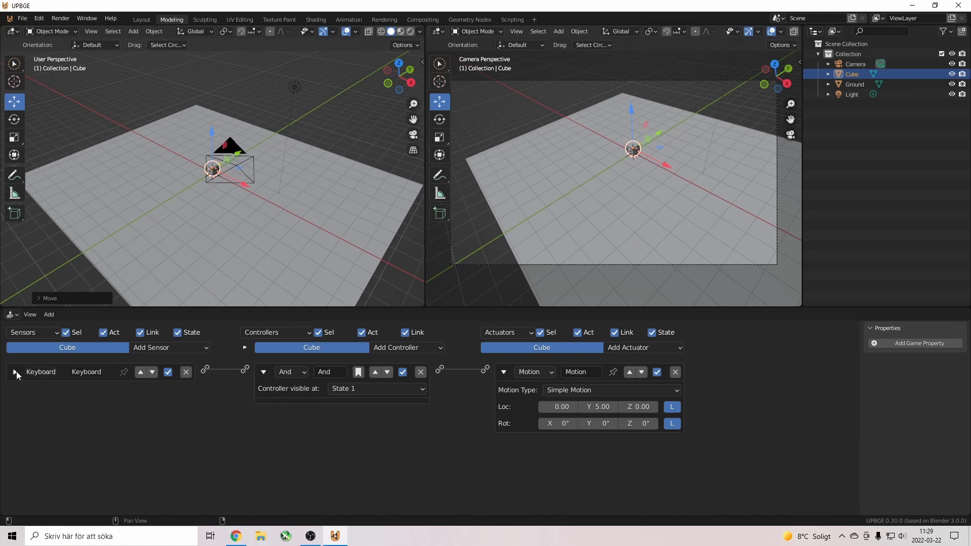
click(504, 372)
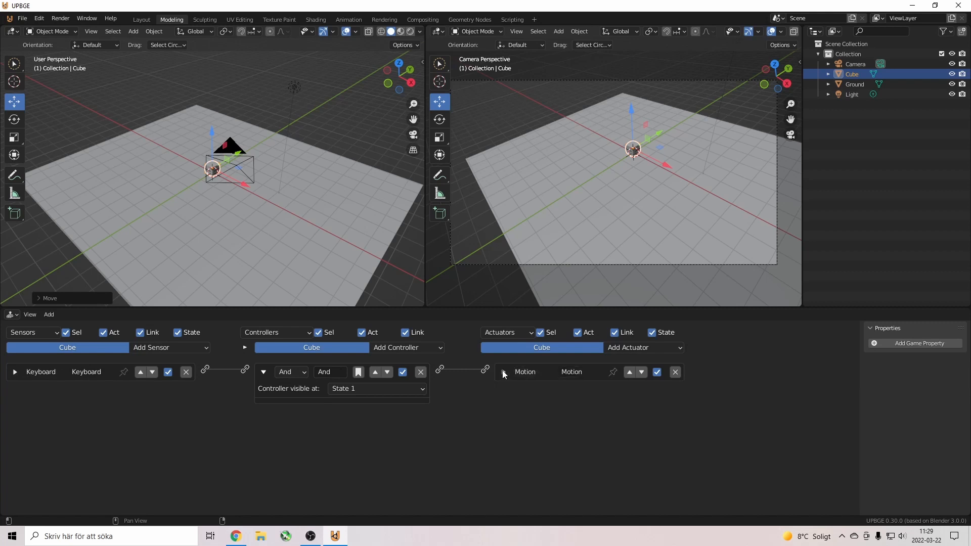
click(263, 372)
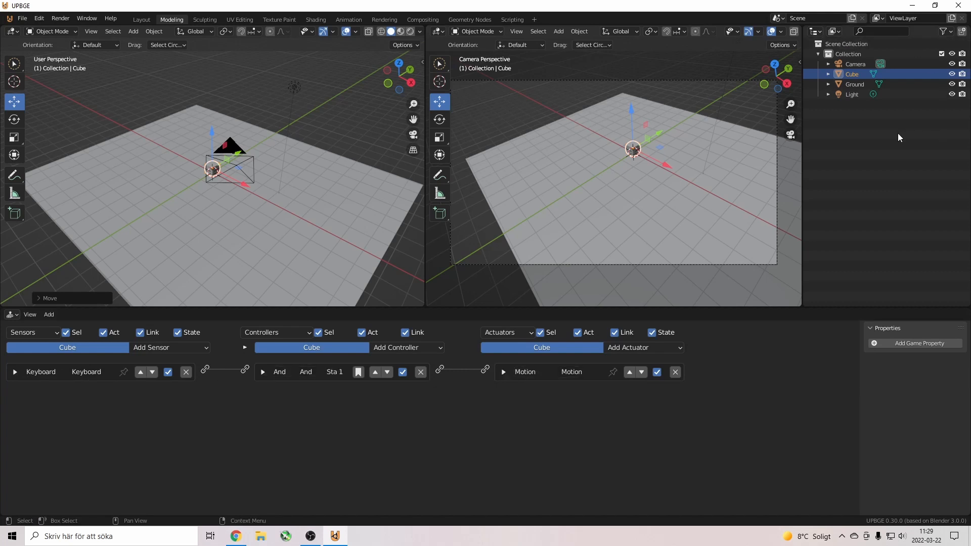
click(840, 74)
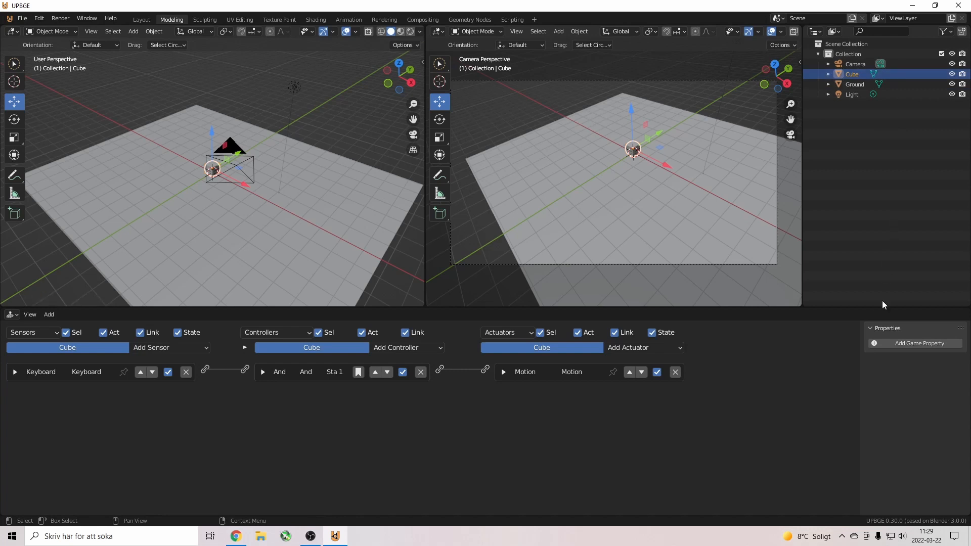
click(871, 326)
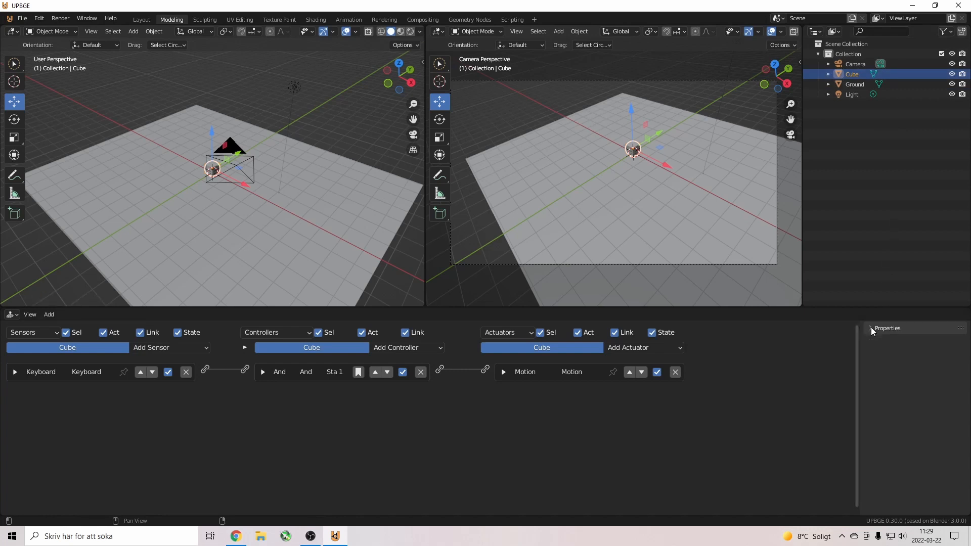
click(870, 326)
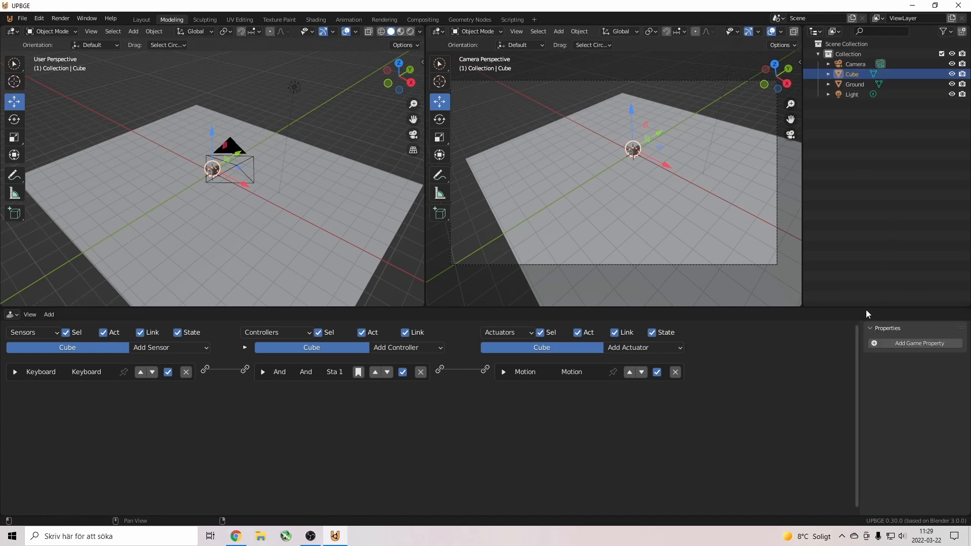
Copy the Cube object, then add and remove a Property sensor.
right_click(841, 75)
click(845, 76)
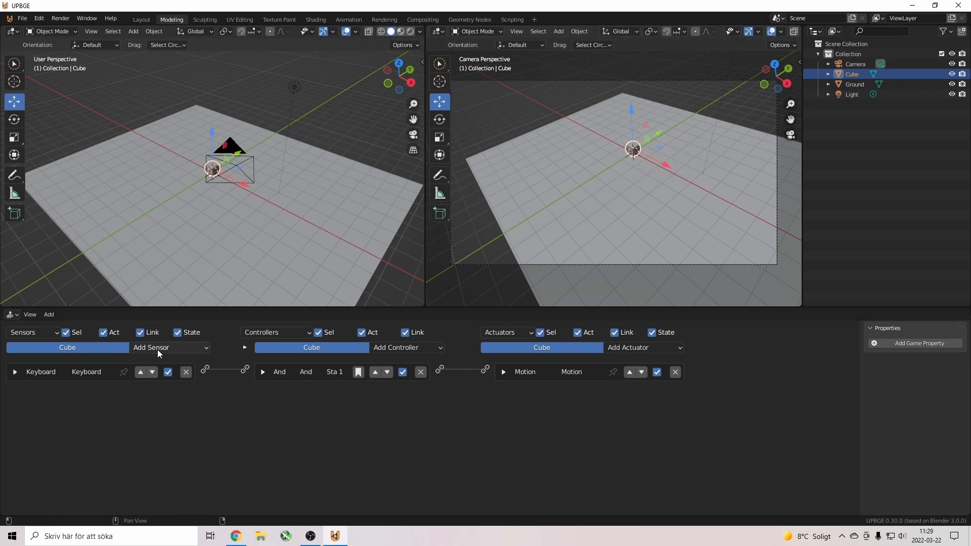
click(170, 350)
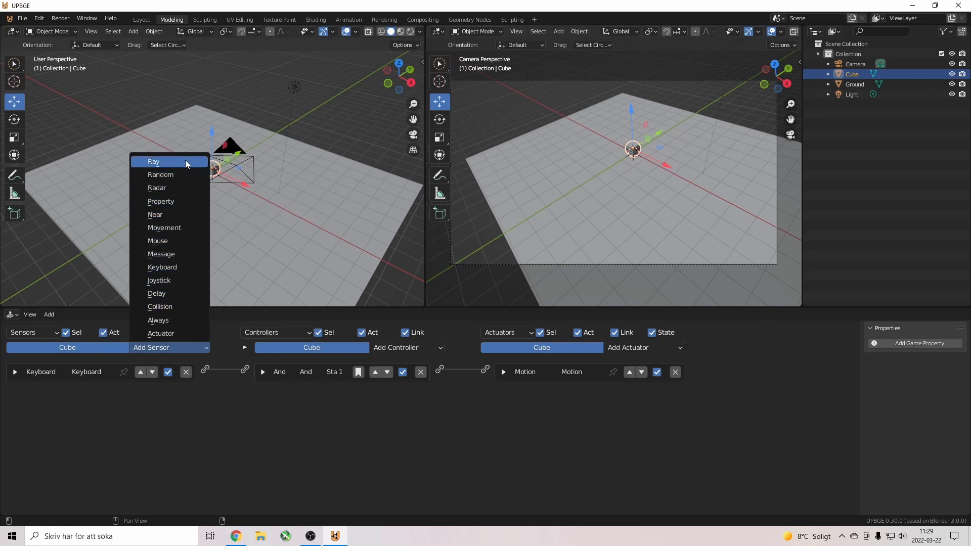
click(172, 204)
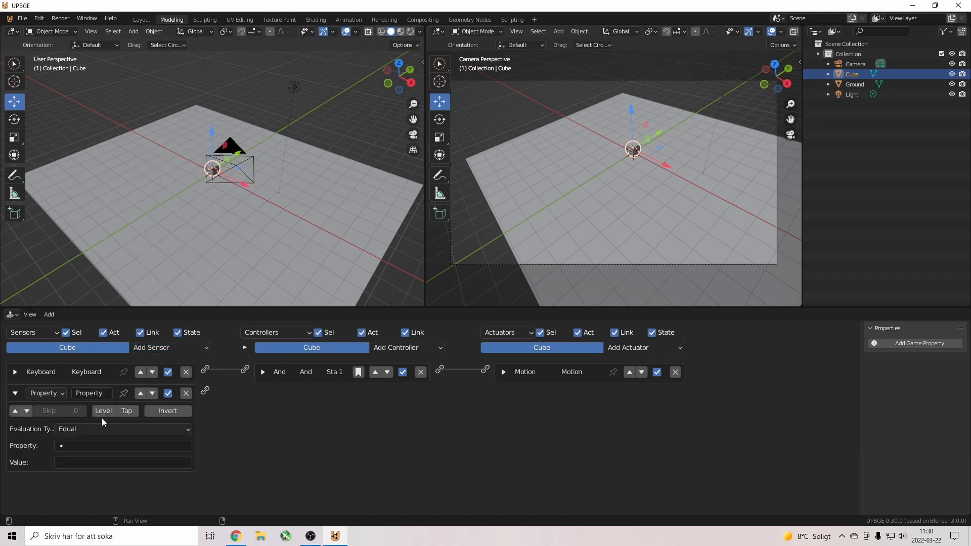
click(188, 392)
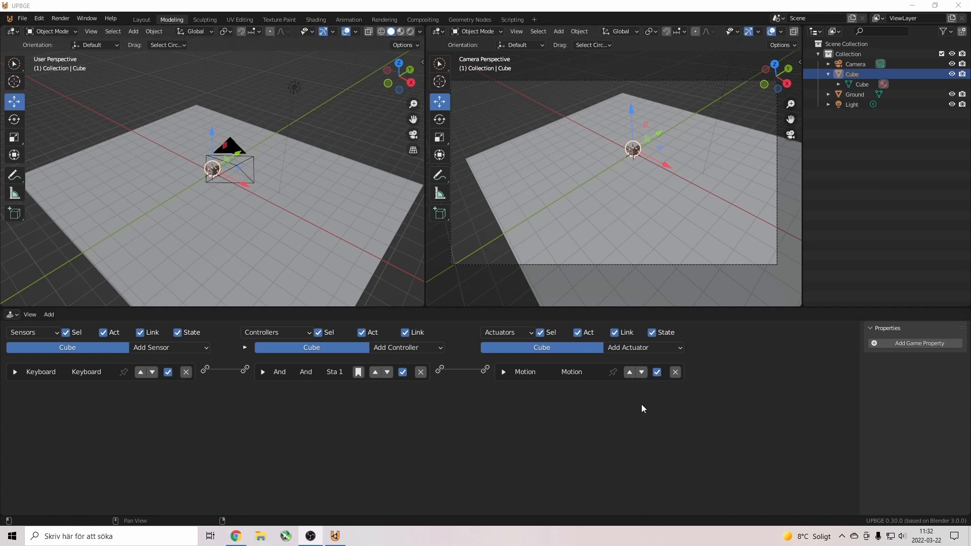
Make Cube active again and split the logic editor vertically into two areas.
click(851, 95)
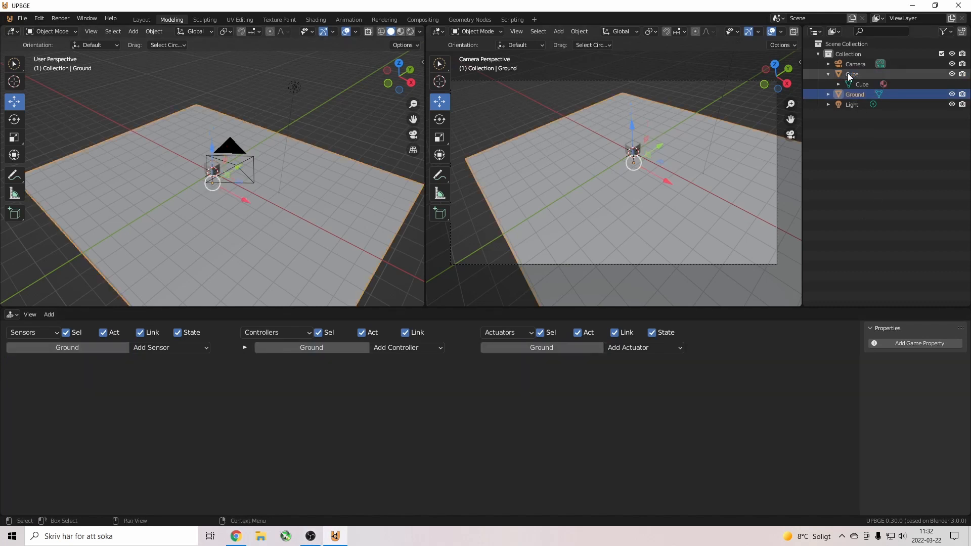
ctrl+click(848, 74)
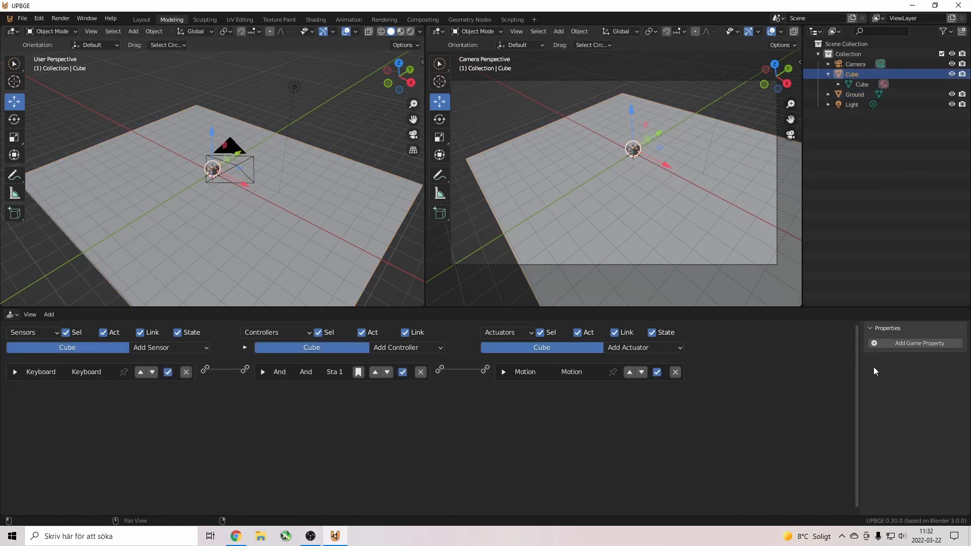
right_click(860, 307)
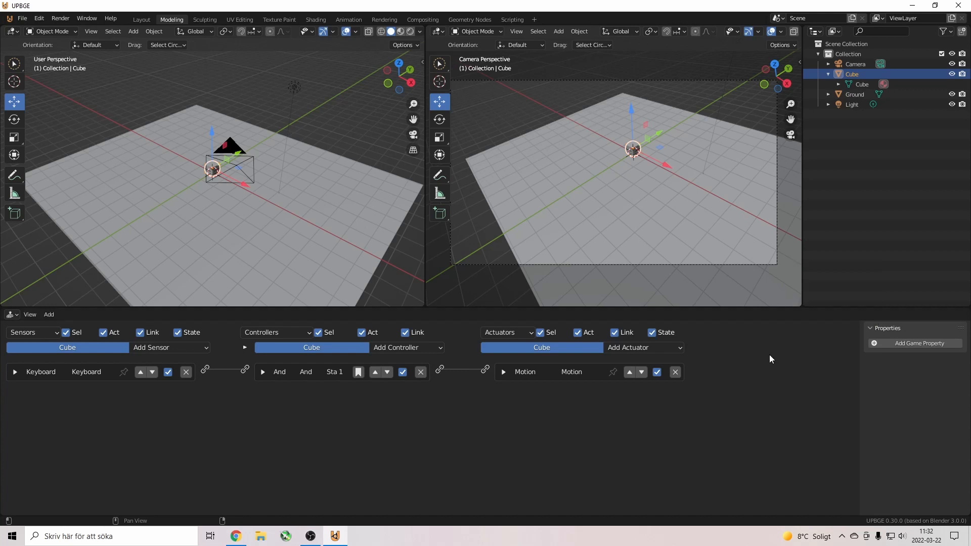
right_click(791, 307)
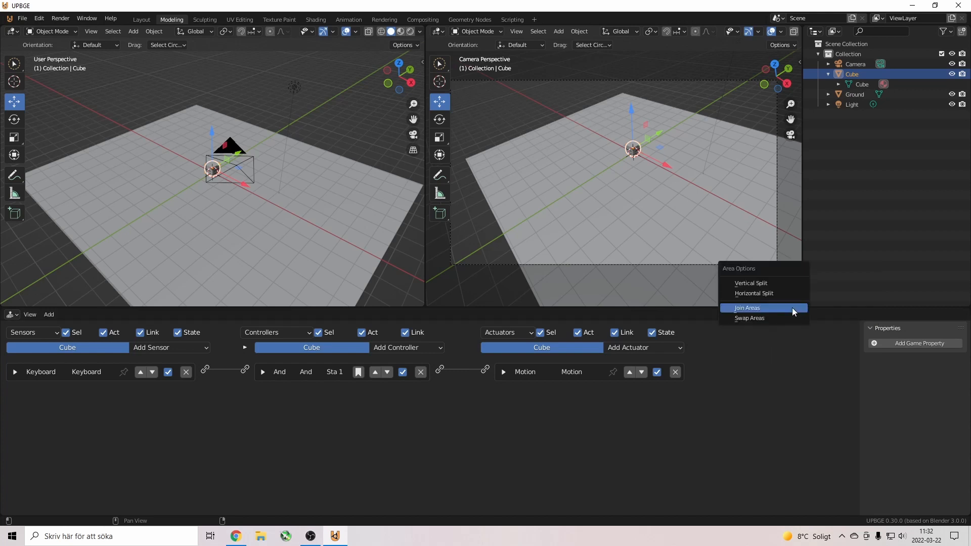
click(775, 282)
click(751, 361)
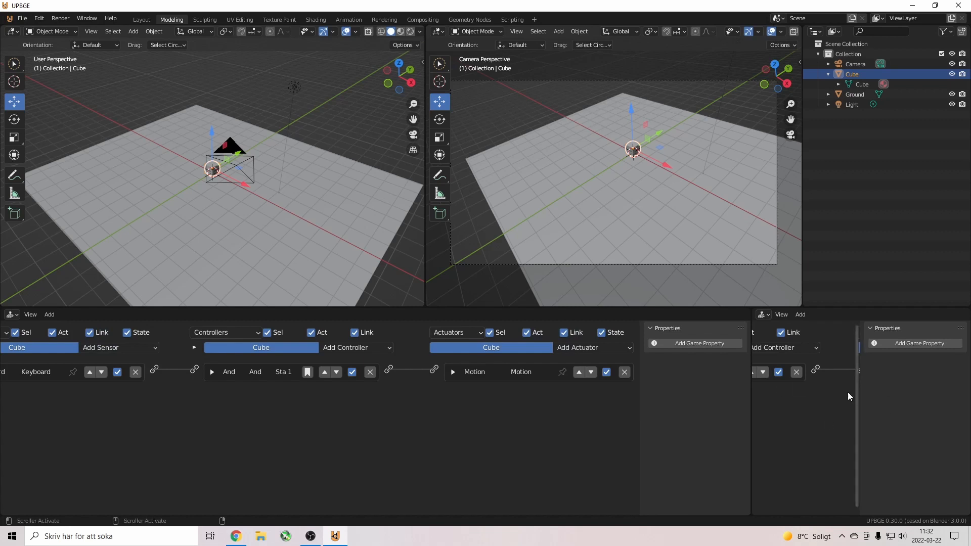
Turn the new area into a Properties editor and scroll its tabs toward Physics.
click(763, 314)
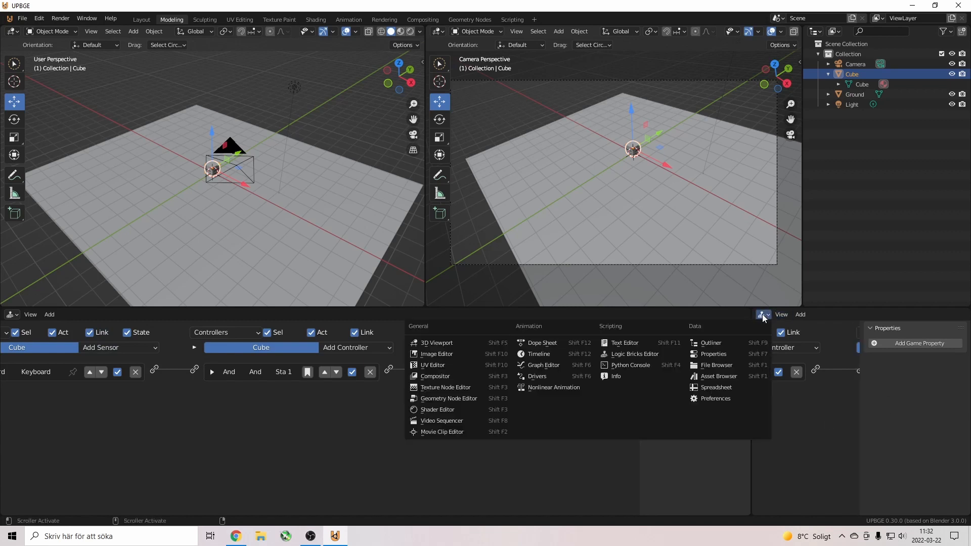
click(735, 397)
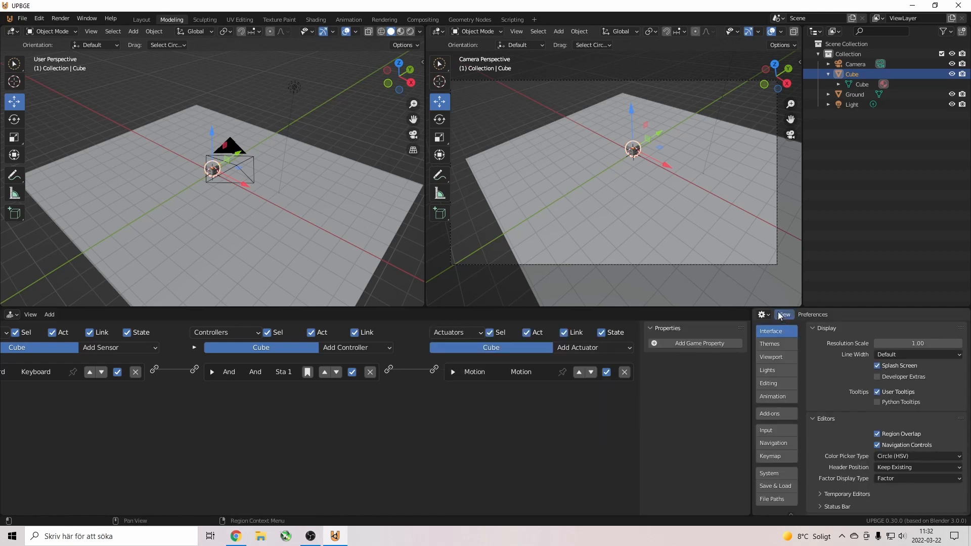
click(765, 315)
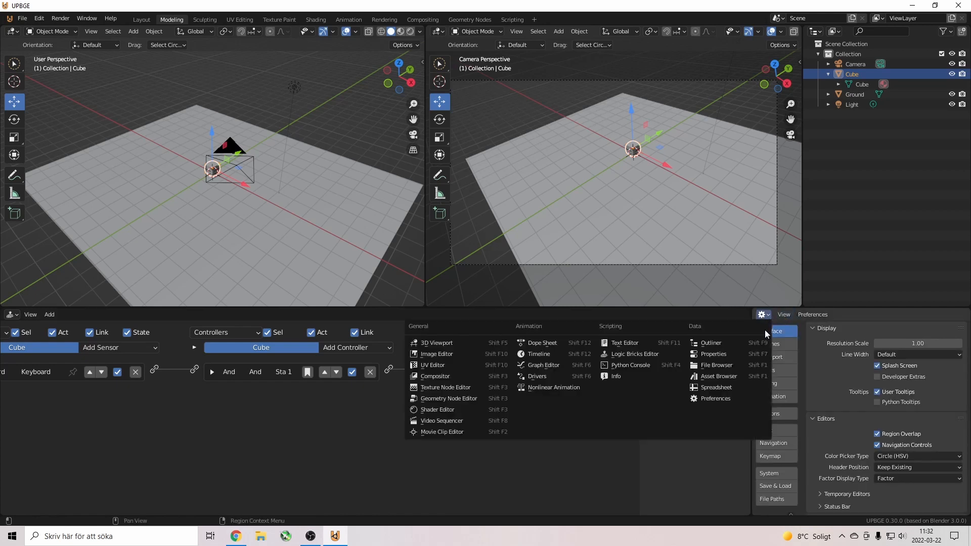
click(732, 355)
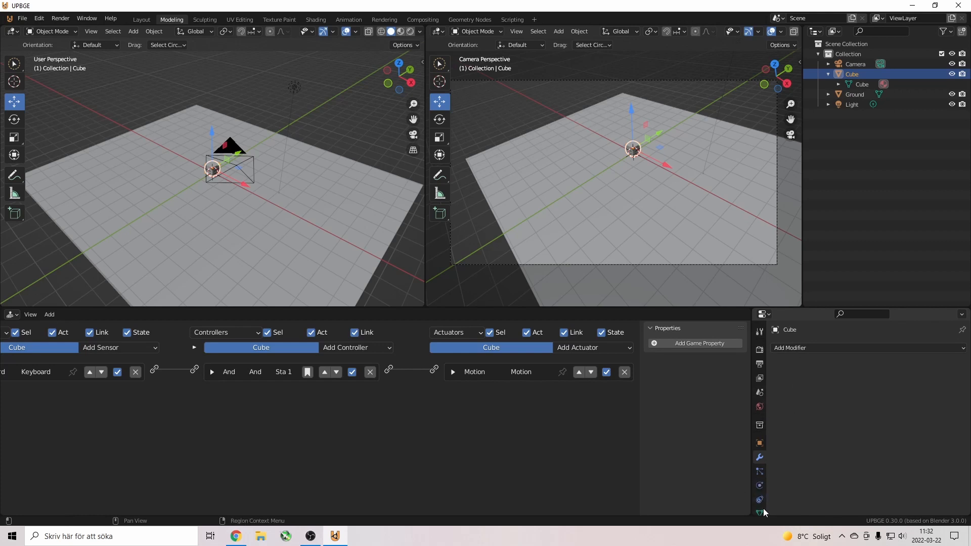
scroll(762, 487, down, 4)
drag(784, 305, 784, 255)
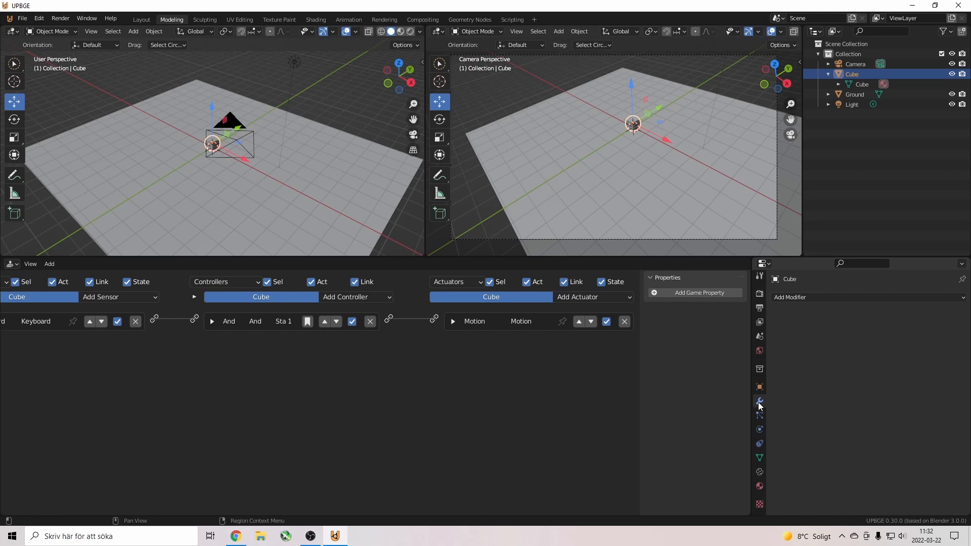
Open the Physics tab, raise the cube 2.25 m above Ground, and briefly run the game.
click(759, 431)
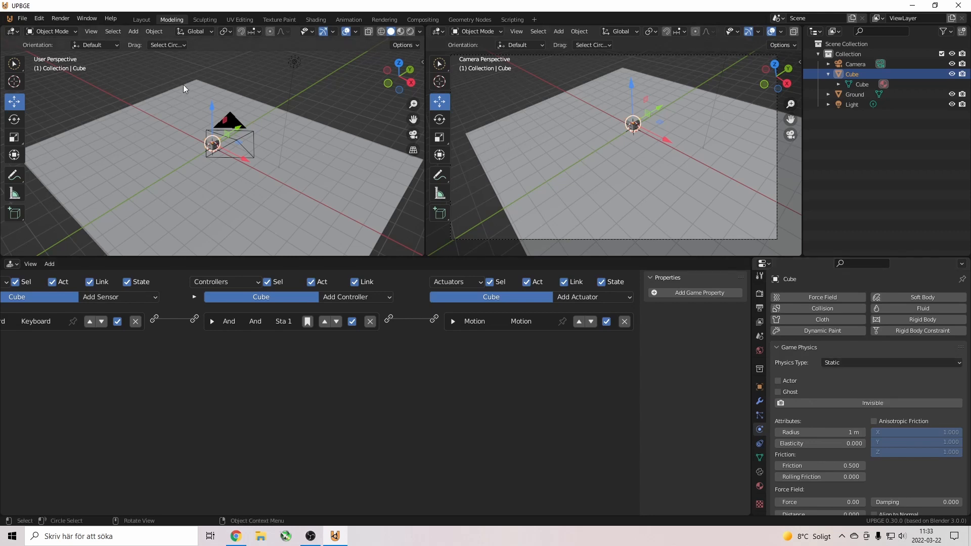
drag(213, 106, 210, 70)
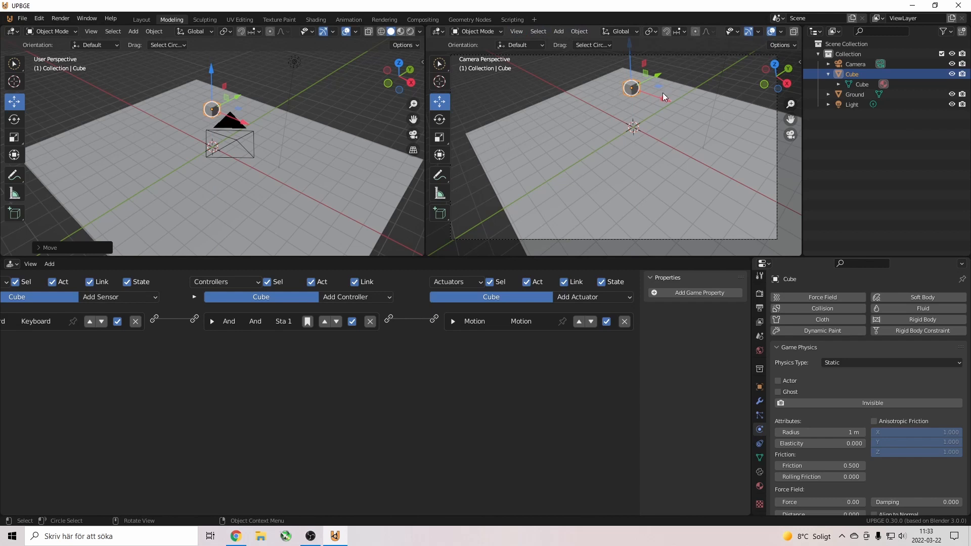
key(p)
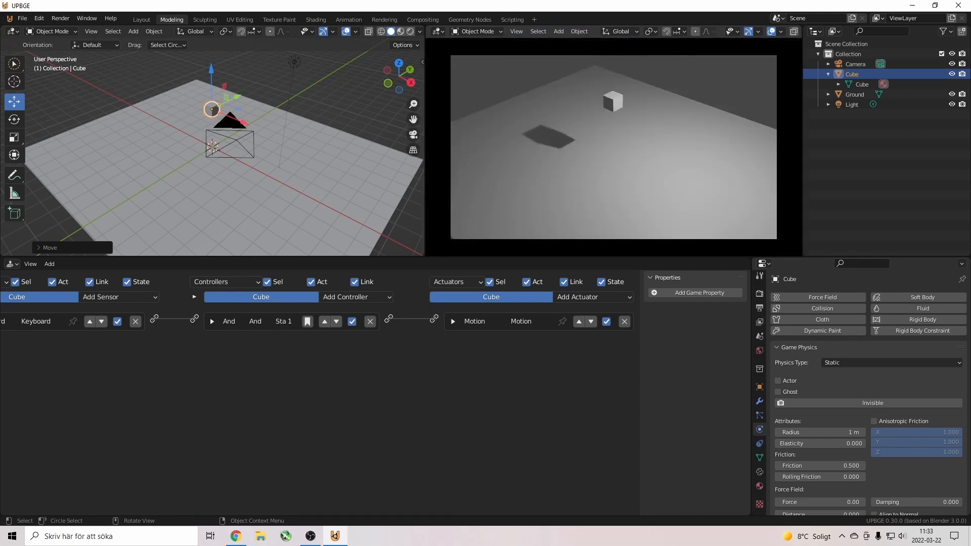
key(Escape)
Set Physics Type to Rigid Body, test it in-game, then expand the Motion actuator.
click(854, 362)
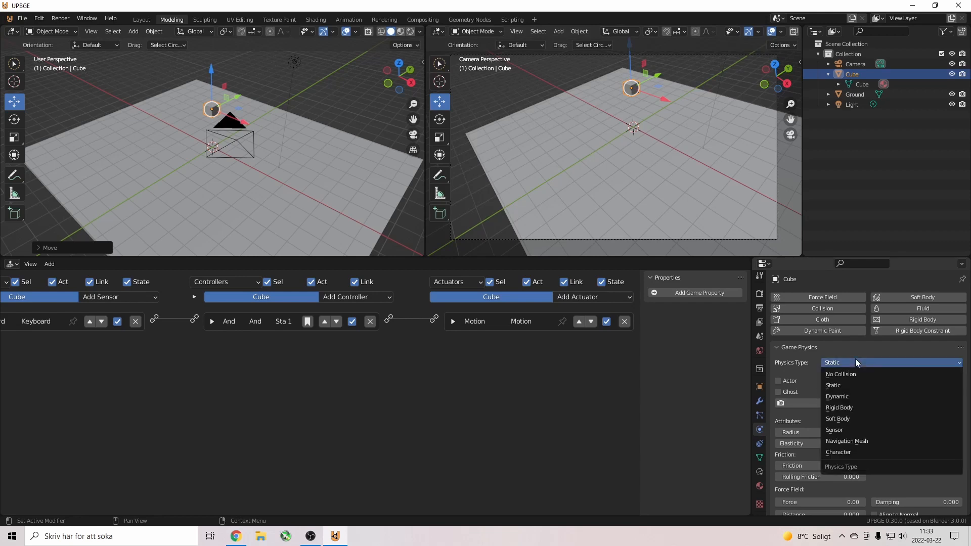
click(856, 408)
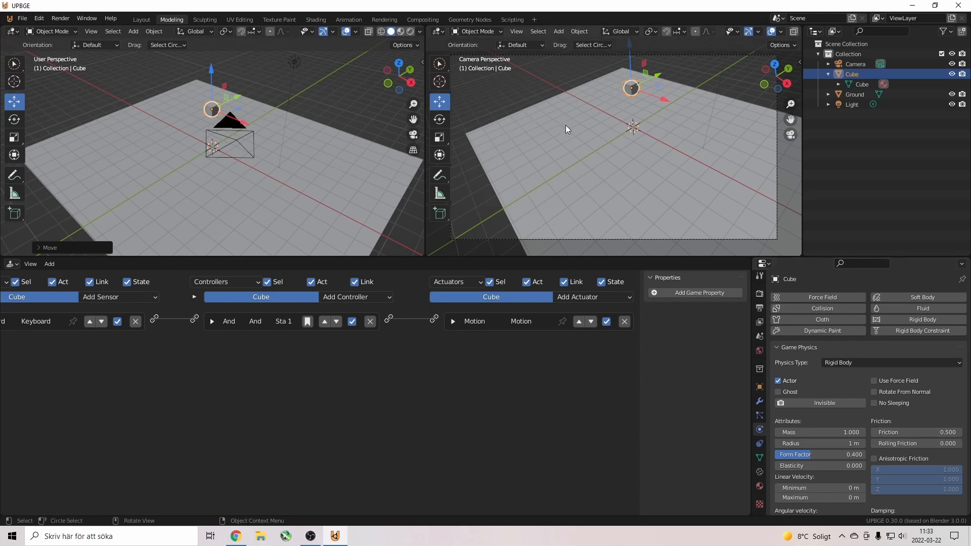
key(p)
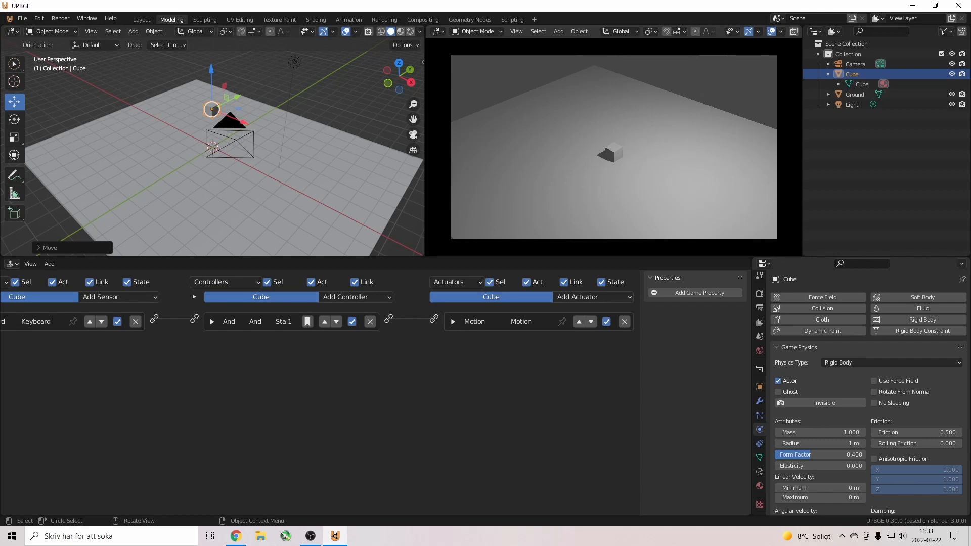
key(space)
key(Escape)
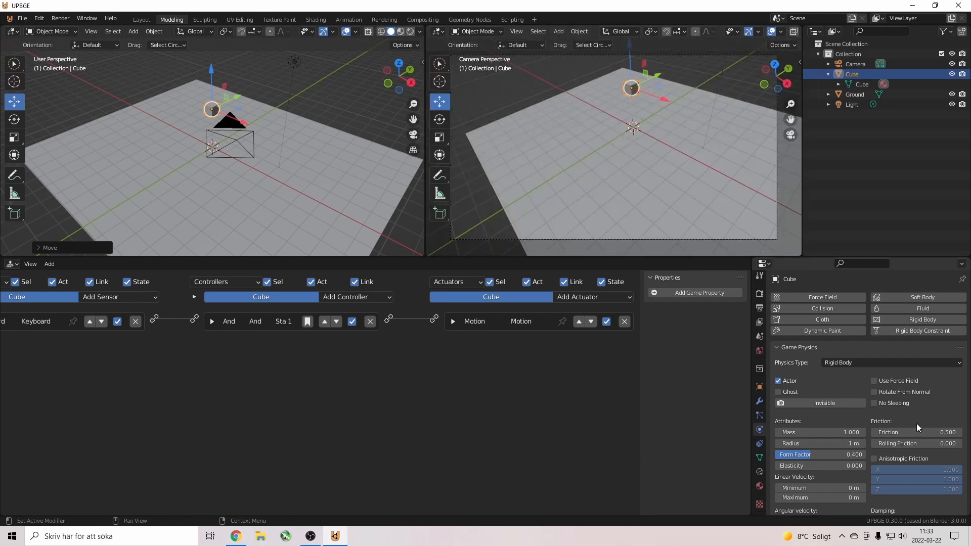
click(453, 321)
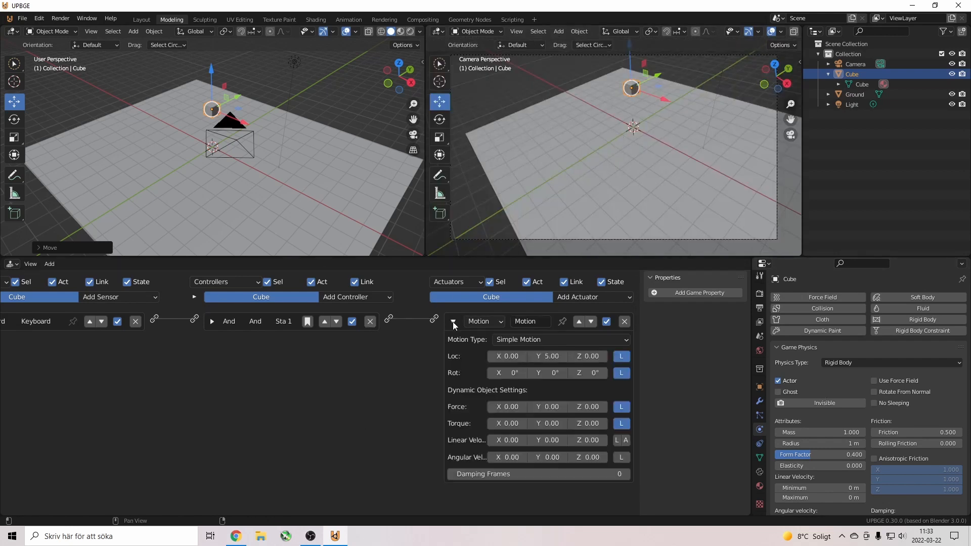
Keep Simple Motion, set Loc Y to 0 and Force Y to 5, then select Ground.
click(522, 339)
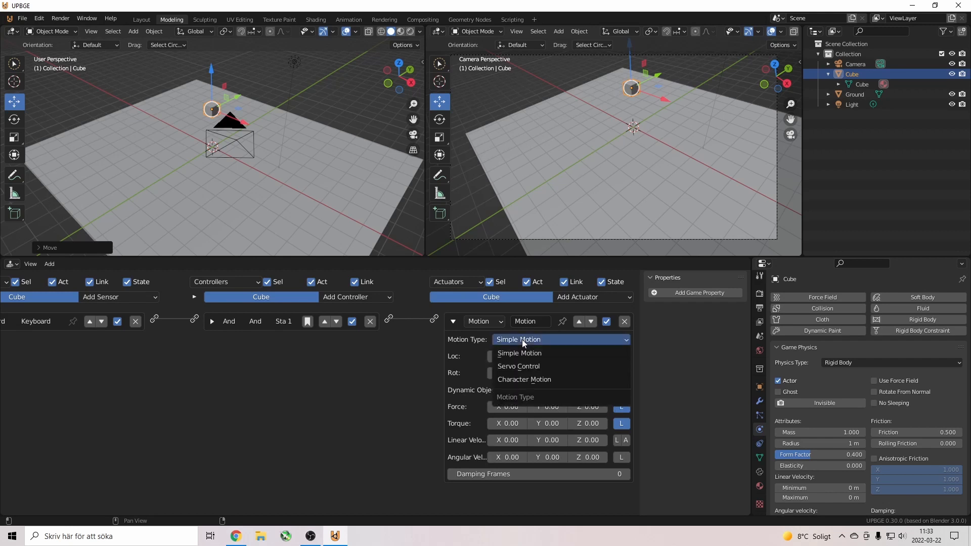
click(541, 340)
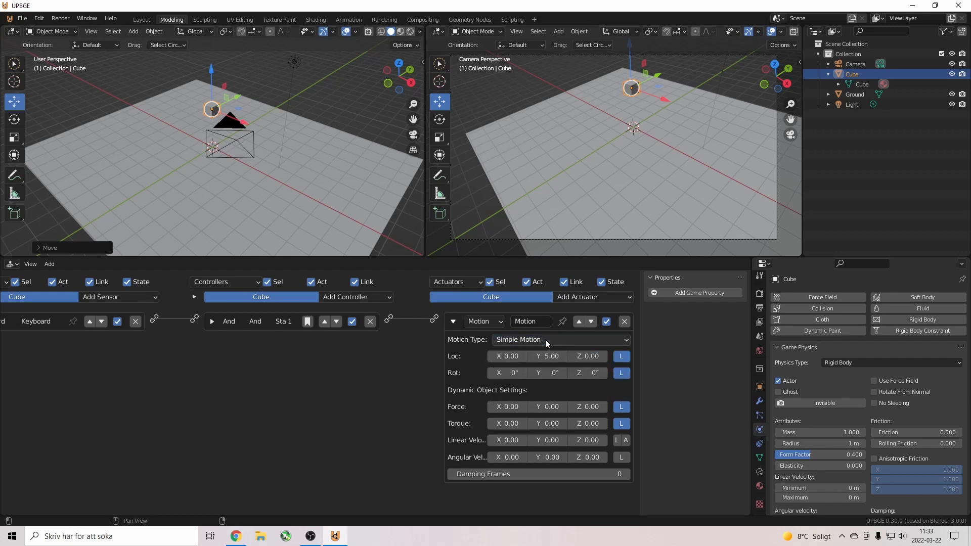
click(552, 356)
text(0)
key(Return)
click(548, 407)
text(5)
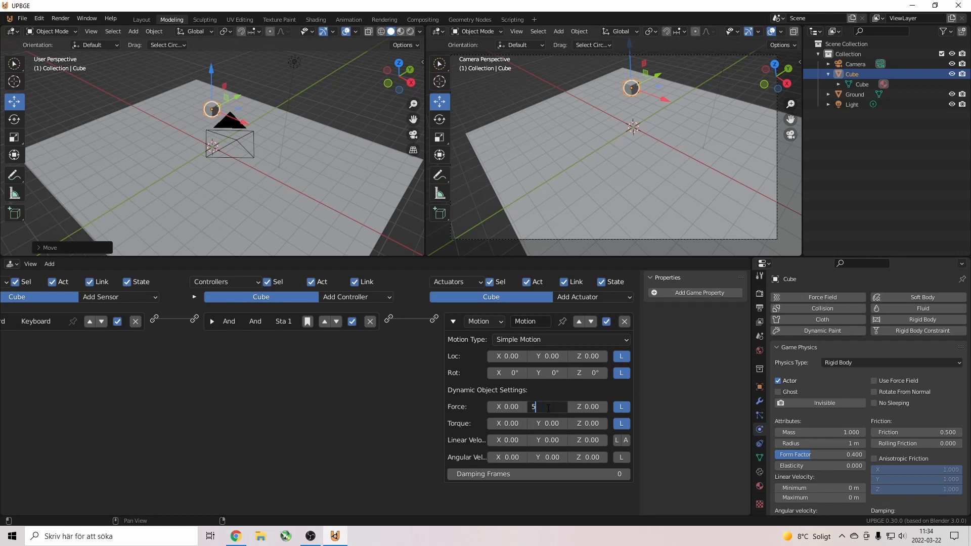
key(Return)
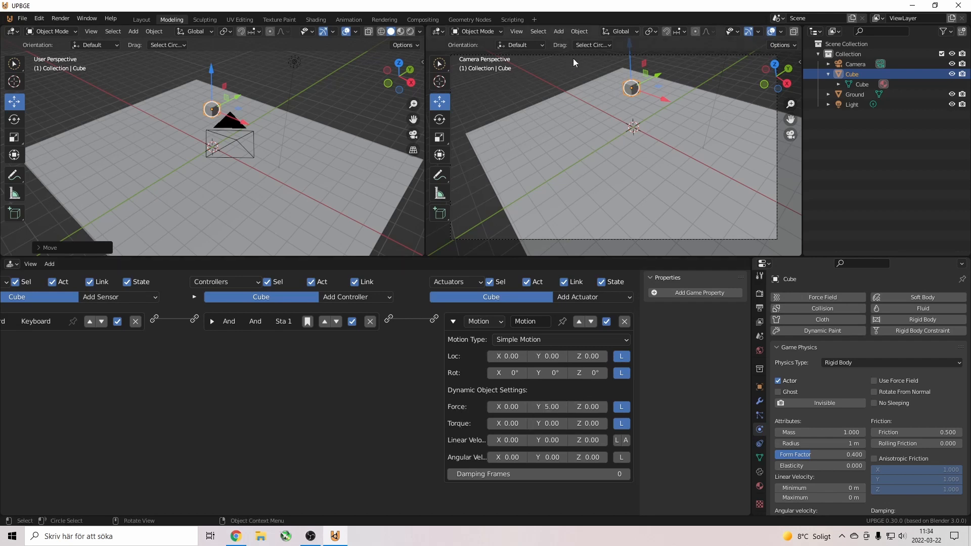
click(581, 116)
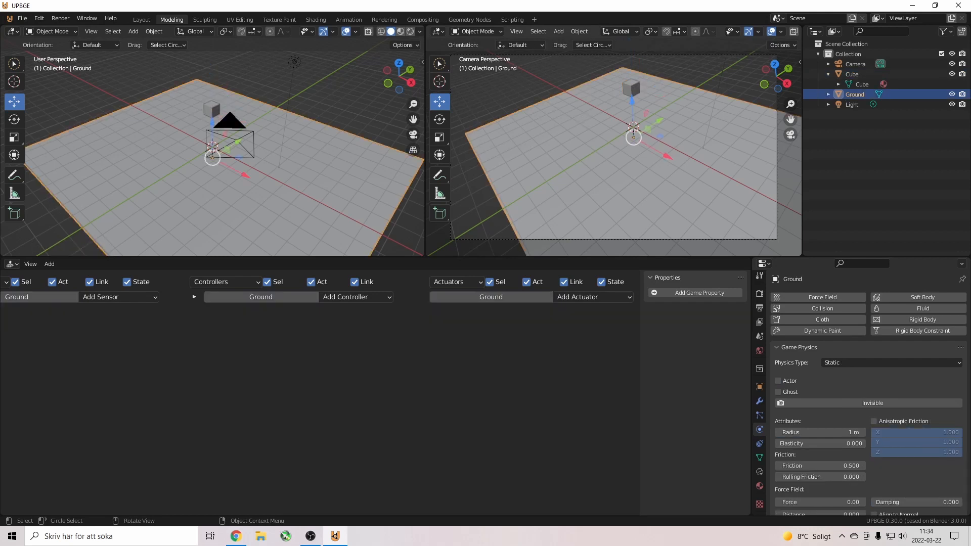
key(p)
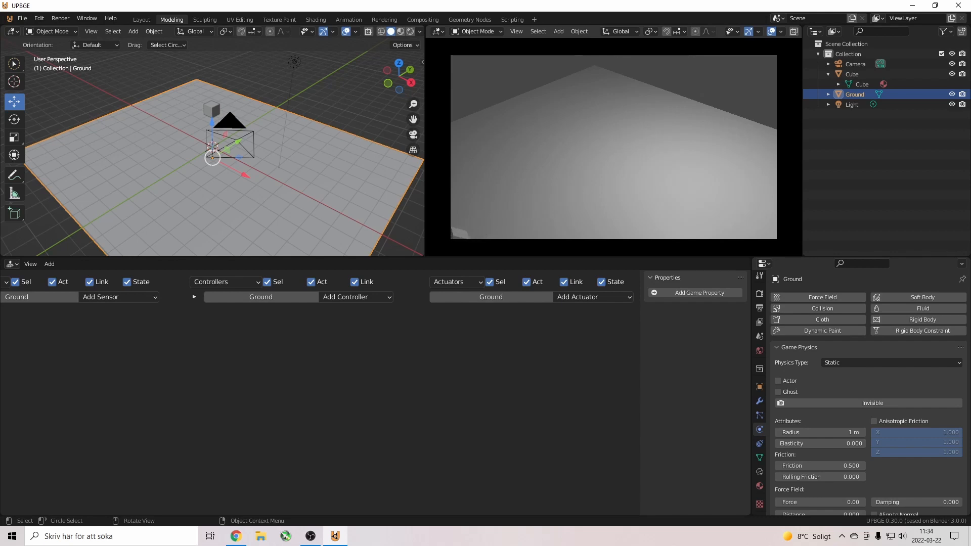
key(Escape)
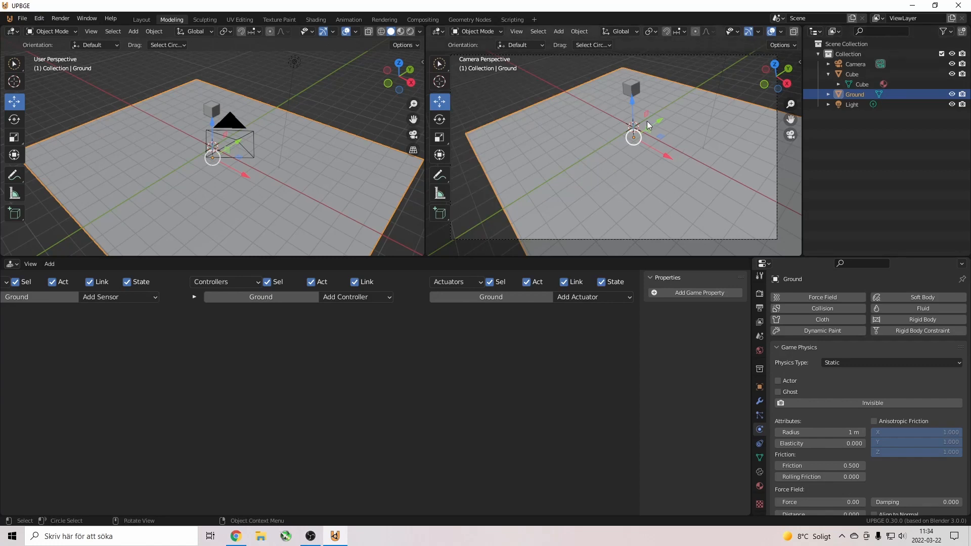
Select Cube, turn off local Rot in the Motion actuator, and test-drive it with W.
click(628, 85)
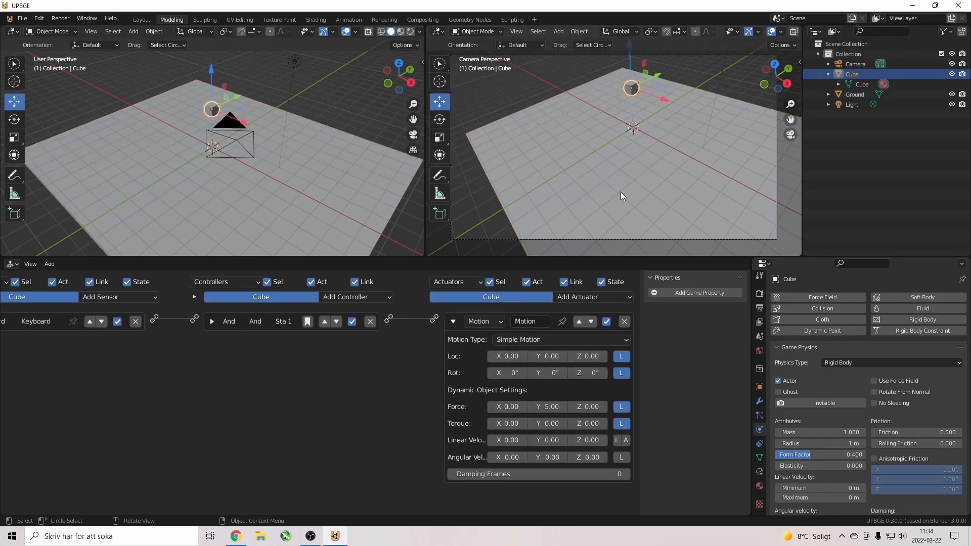
click(617, 377)
key(p)
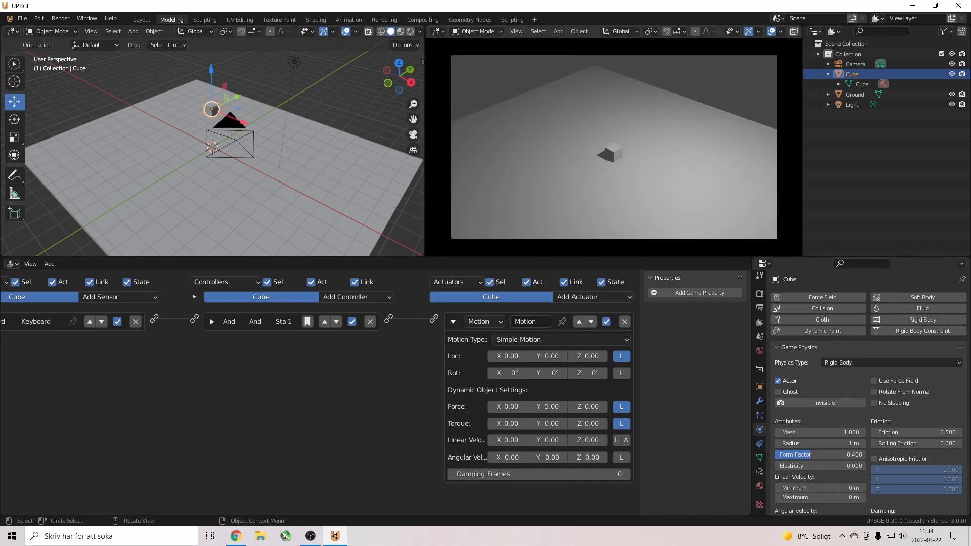
key(w)
key(Escape)
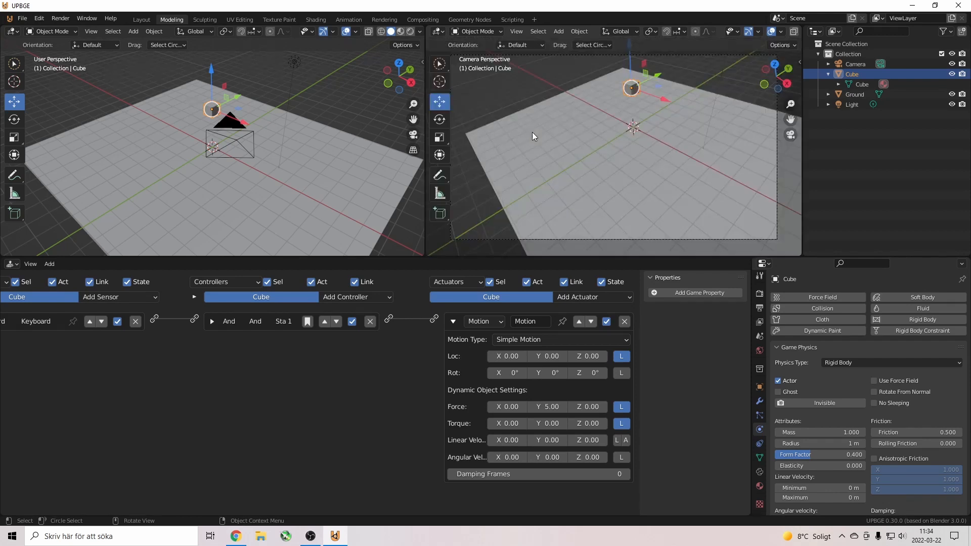
Switch the Motion Force to global coordinates and run the game again.
click(621, 407)
key(p)
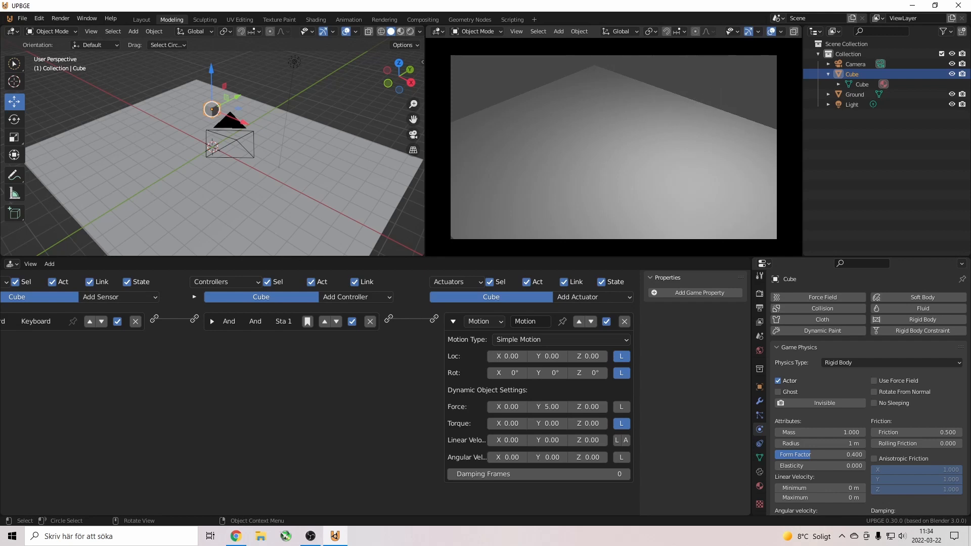
key(Escape)
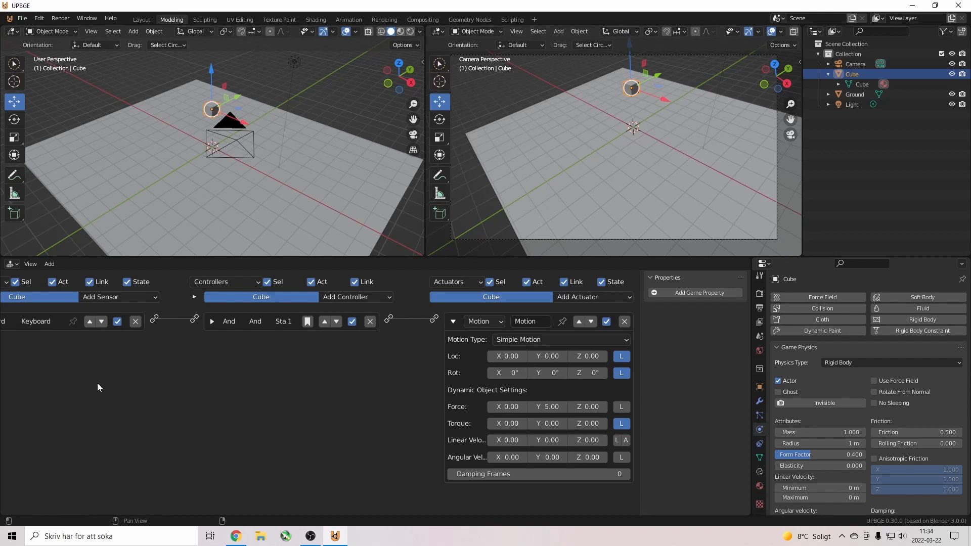
Add a second Keyboard sensor to the cube for the S key.
scroll(113, 400, down, 3)
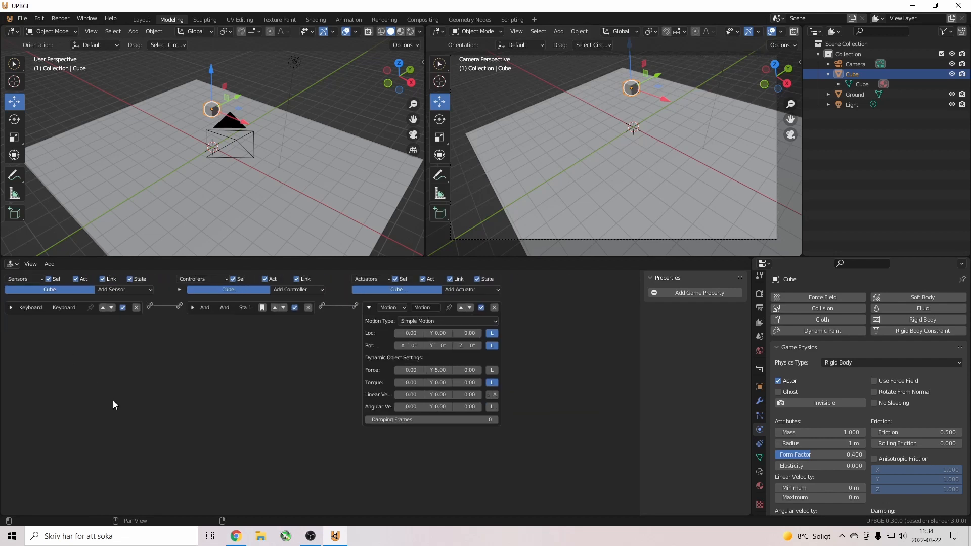
click(12, 314)
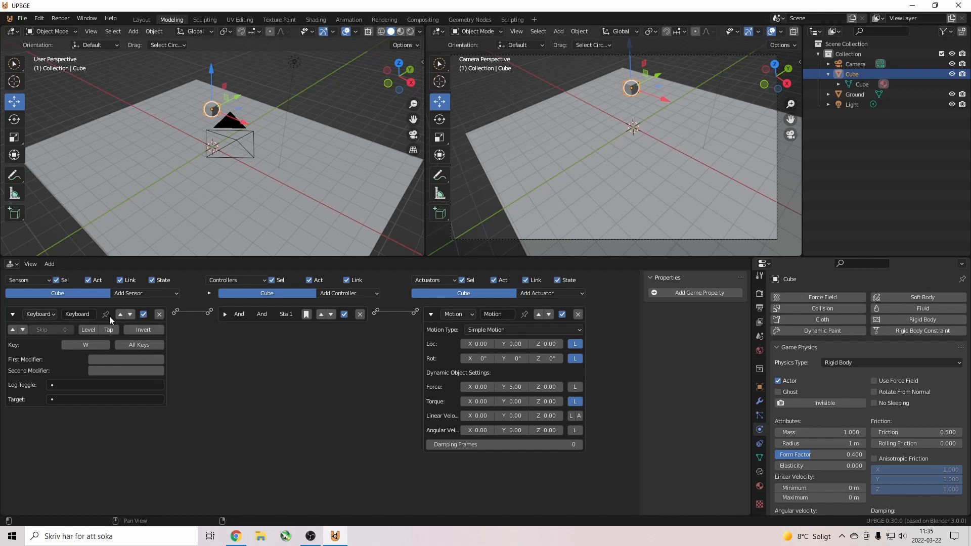
click(13, 314)
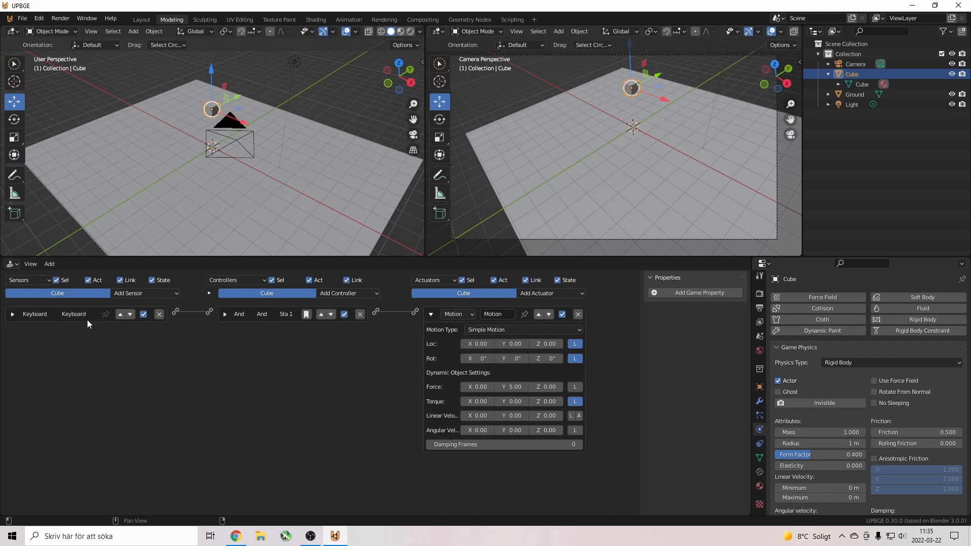
click(129, 292)
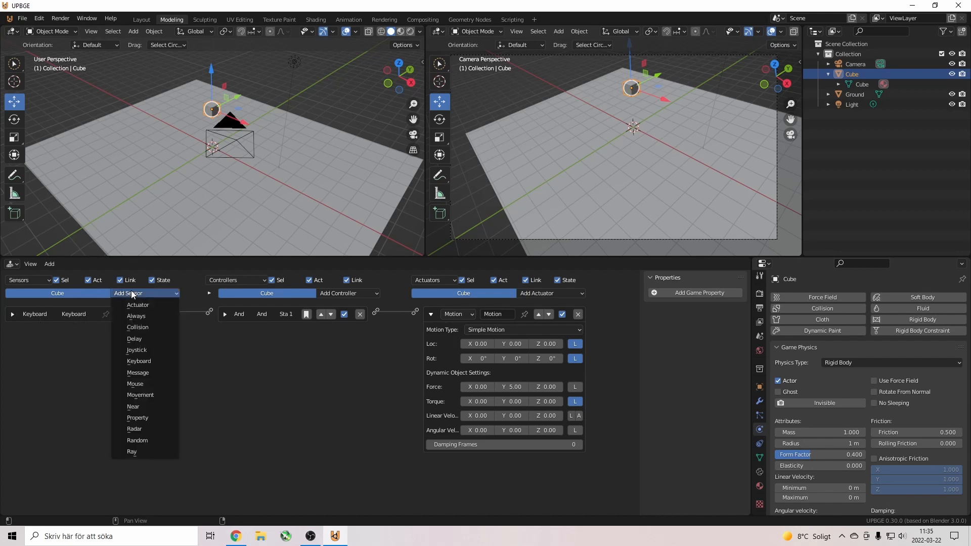
click(152, 362)
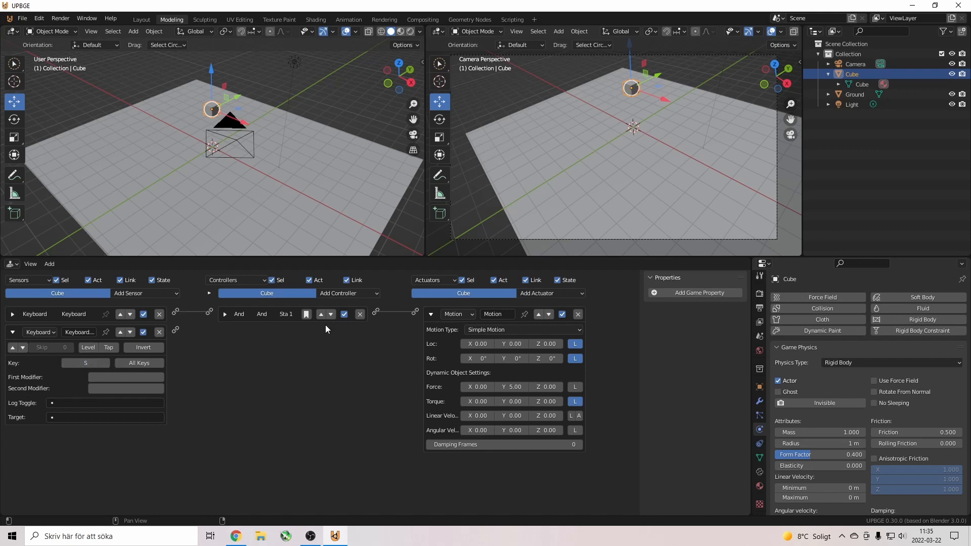
Add a second Motion actuator with Y force -5 and wire the S-key sensor to it.
click(550, 299)
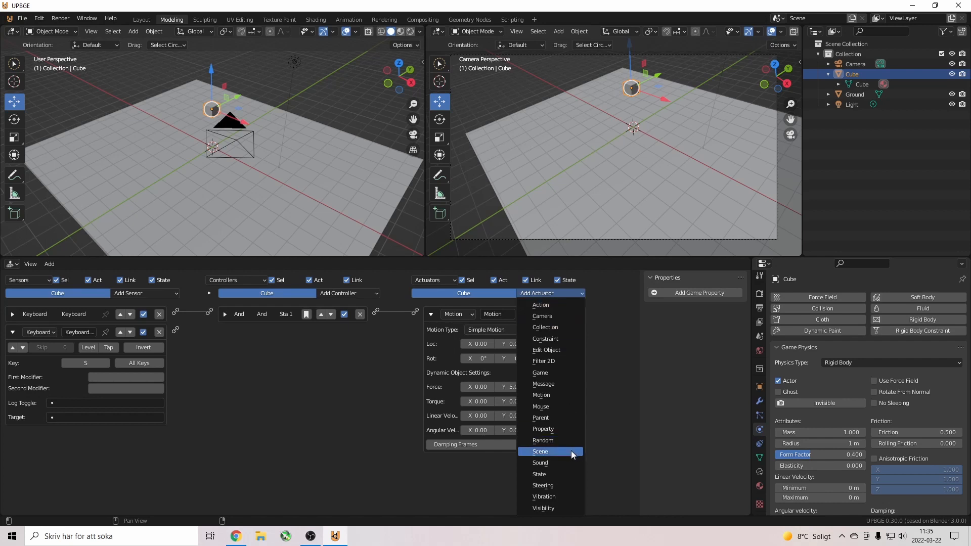
click(431, 314)
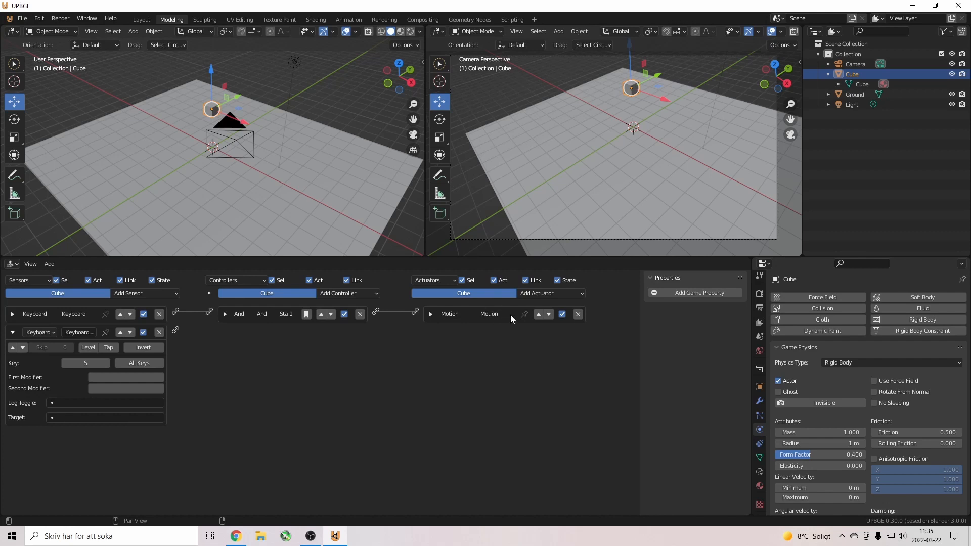
click(563, 293)
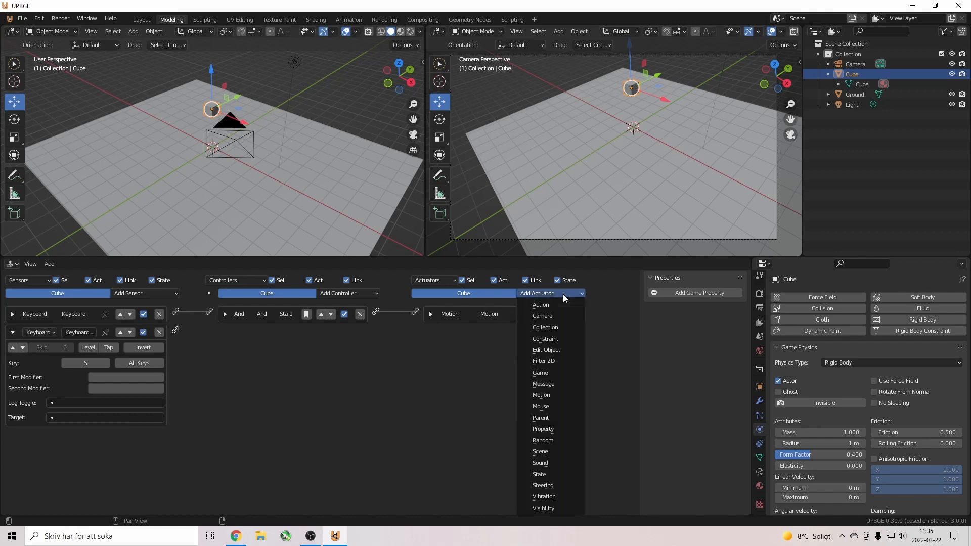
click(557, 394)
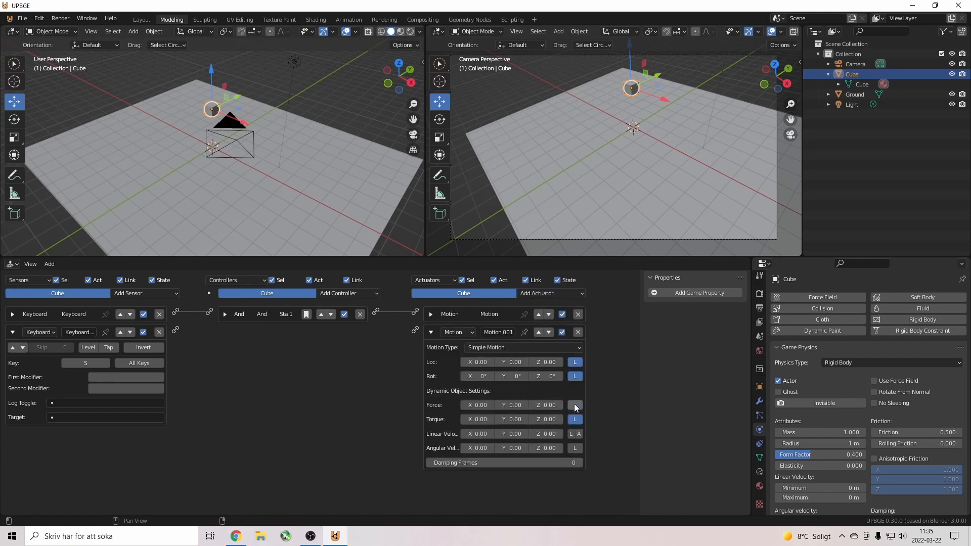
click(510, 405)
text(-5)
key(Return)
drag(227, 332, 415, 330)
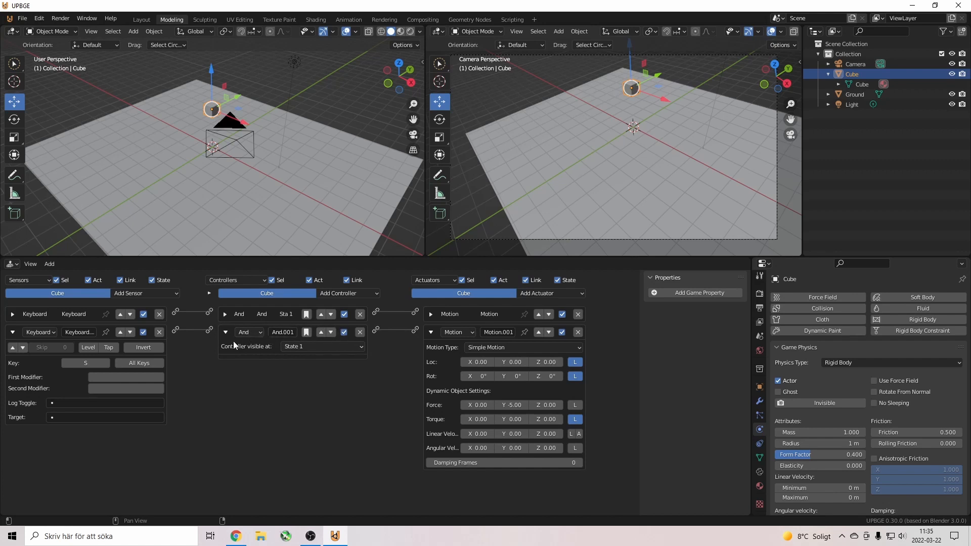
click(587, 123)
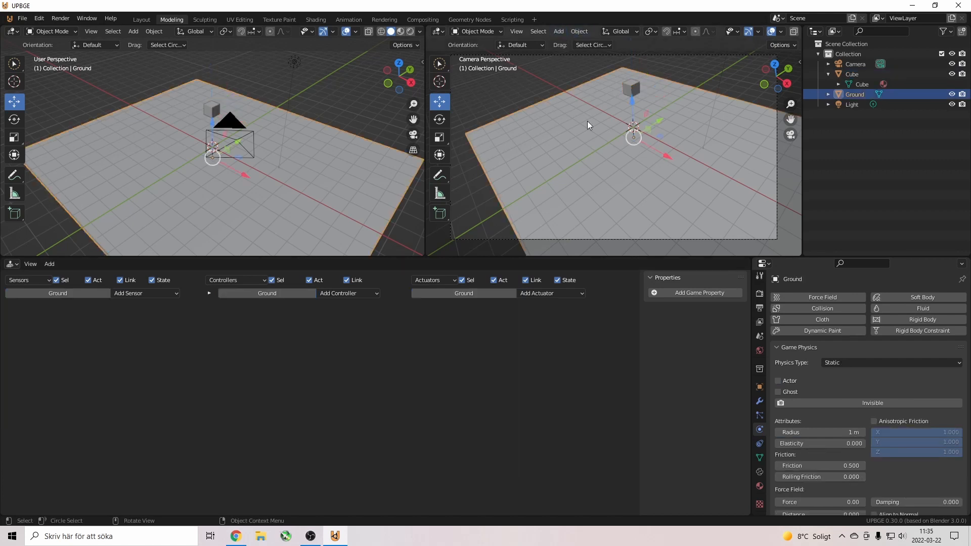
key(p)
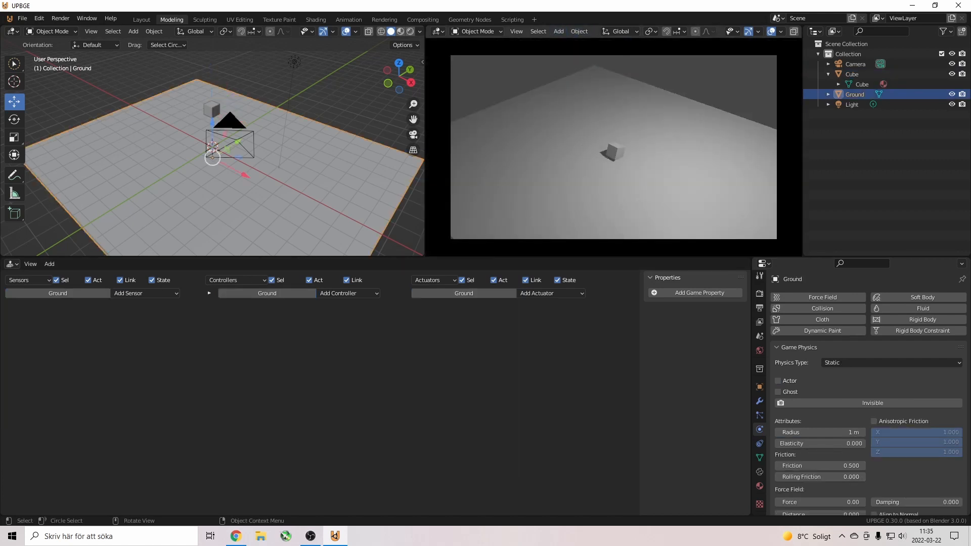
key(w)
key(s)
key(w)
key(s)
key(Escape)
click(628, 90)
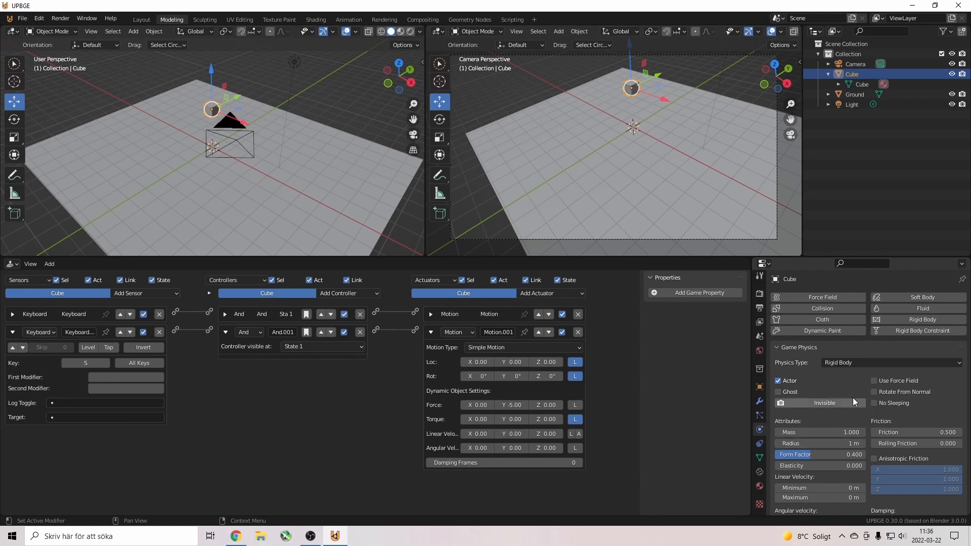
Enable the cube's Collision Bounds with a Box shape, then select the Ground plane.
scroll(799, 395, down, 8)
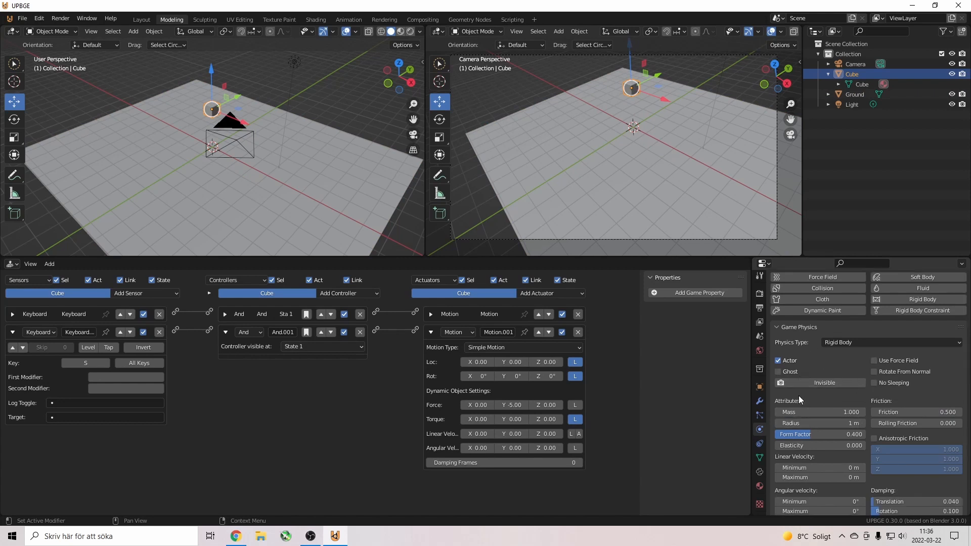
scroll(799, 395, down, 2)
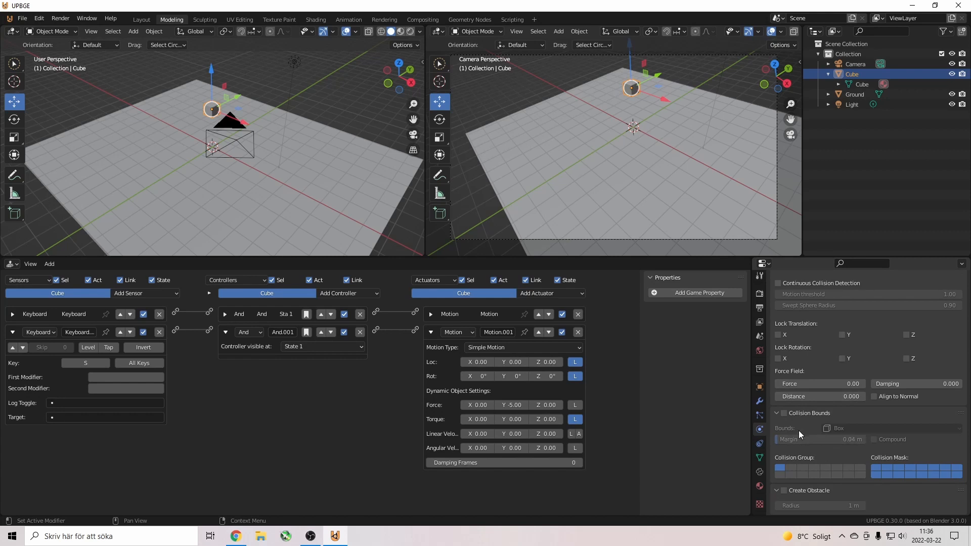
click(783, 413)
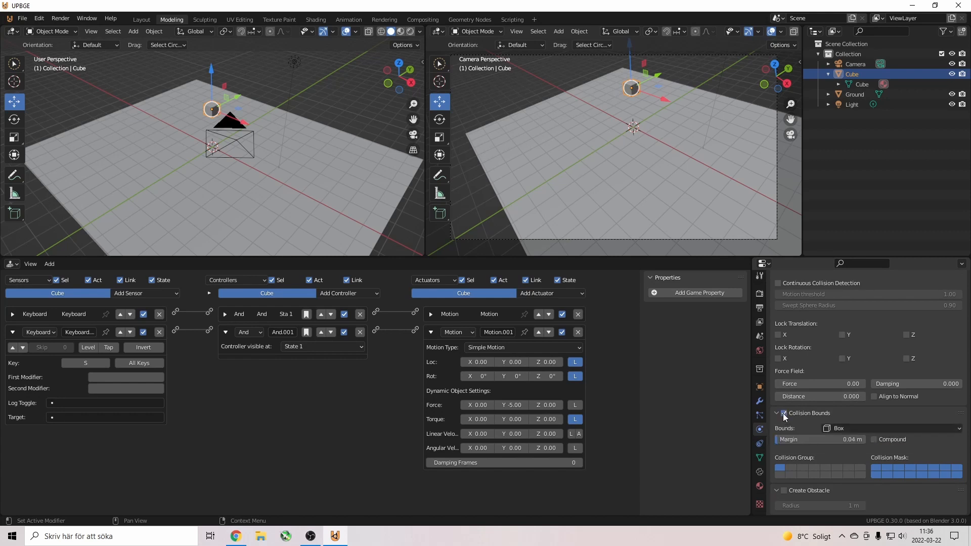
click(874, 429)
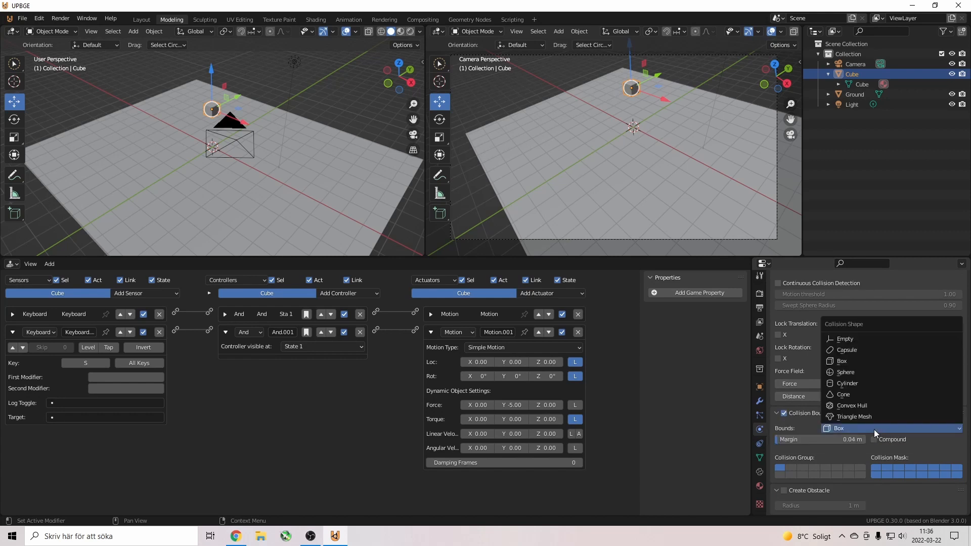
click(866, 363)
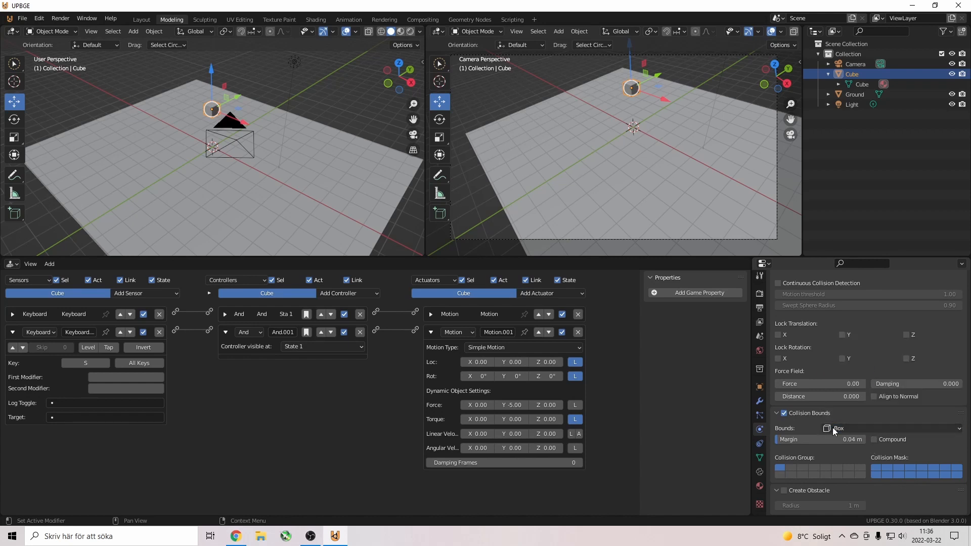
click(602, 161)
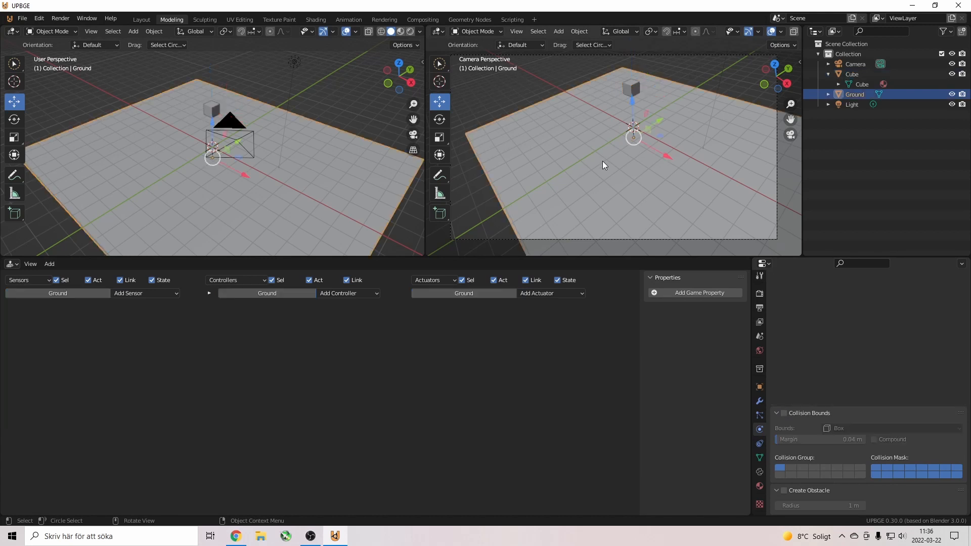
key(p)
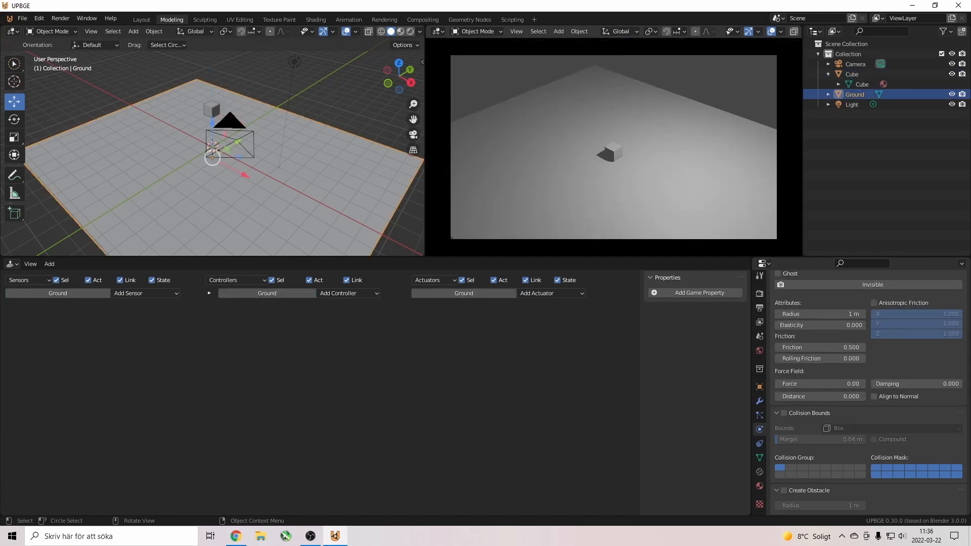
key(w)
key(s)
key(s)
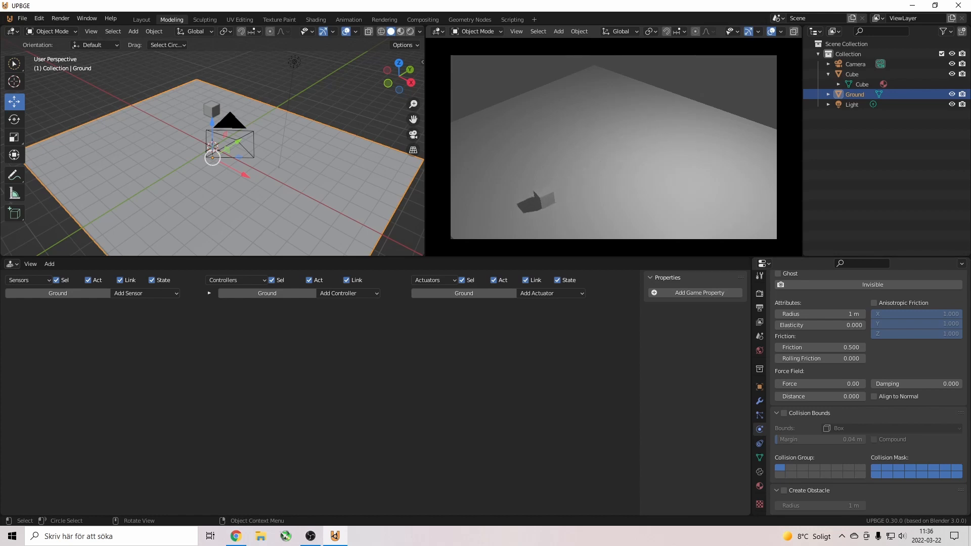
key(w)
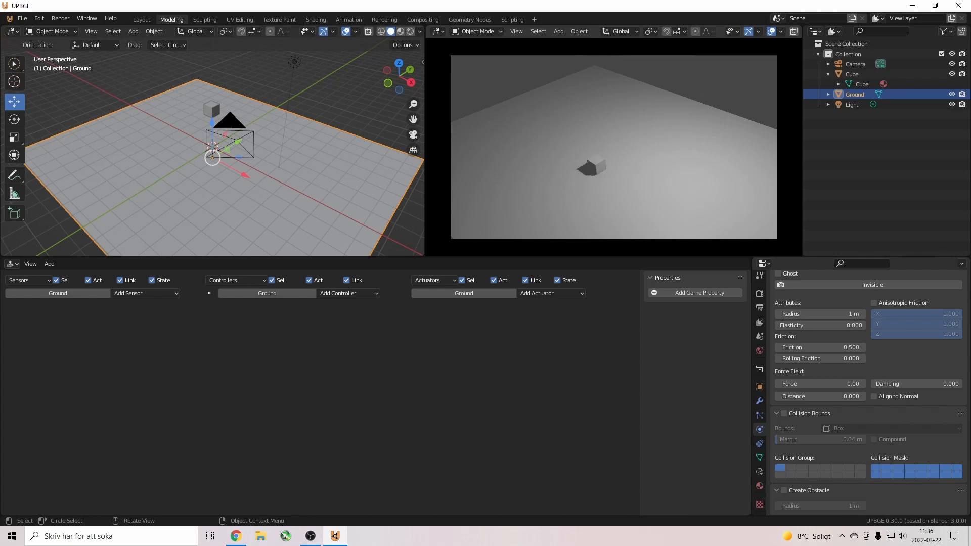
key(s)
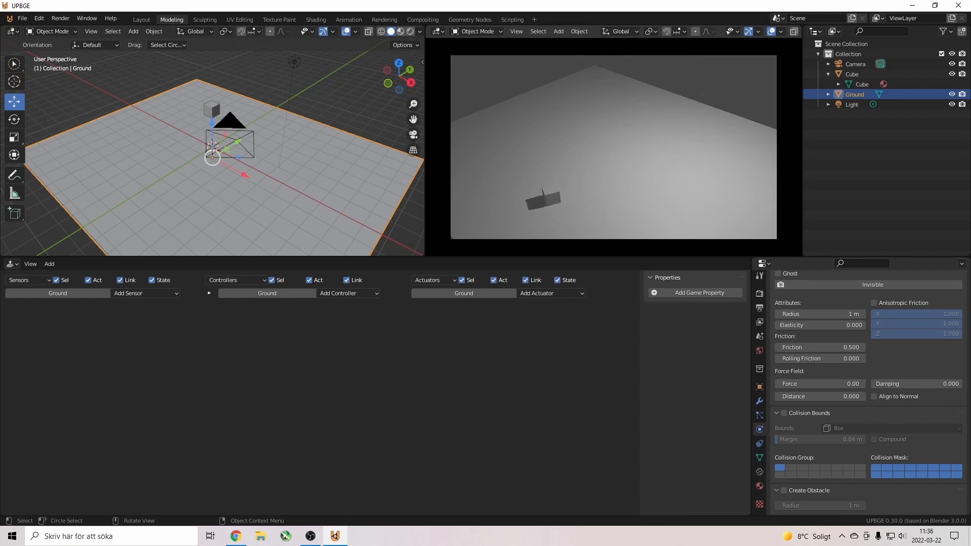
key(w)
key(Escape)
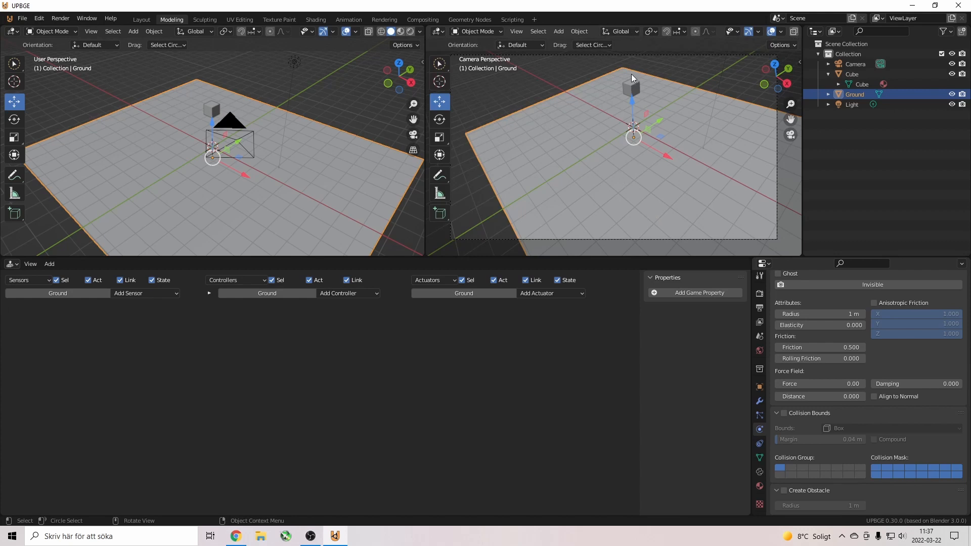
Select the Cube in the viewport to show its logic bricks and physics settings.
click(632, 90)
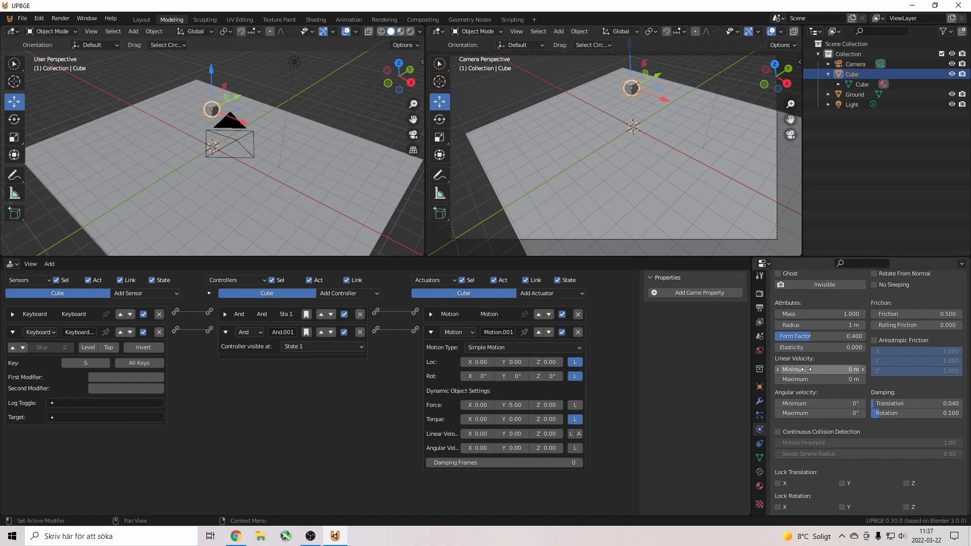
scroll(819, 381, down, 5)
scroll(811, 392, down, 2)
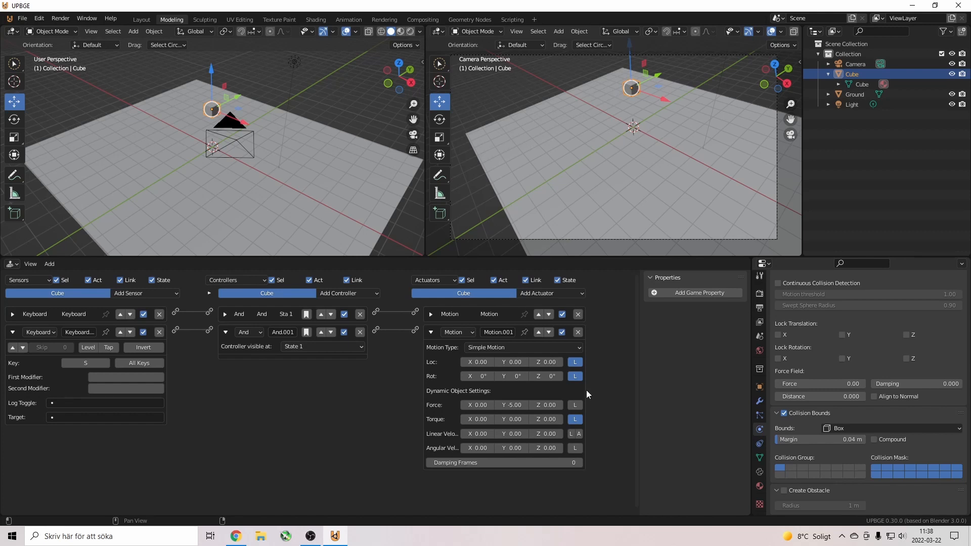
scroll(898, 434, up, 10)
scroll(896, 433, up, 2)
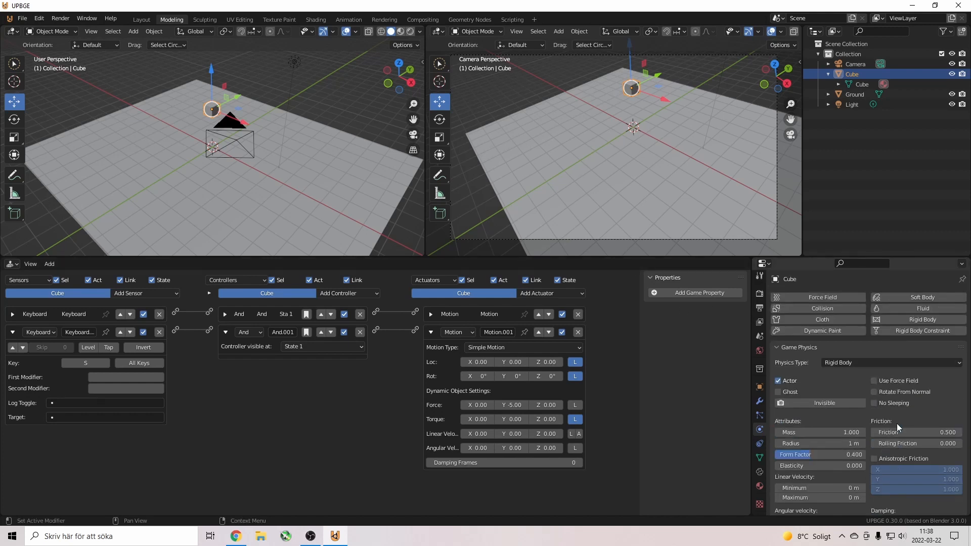
scroll(942, 405, down, 12)
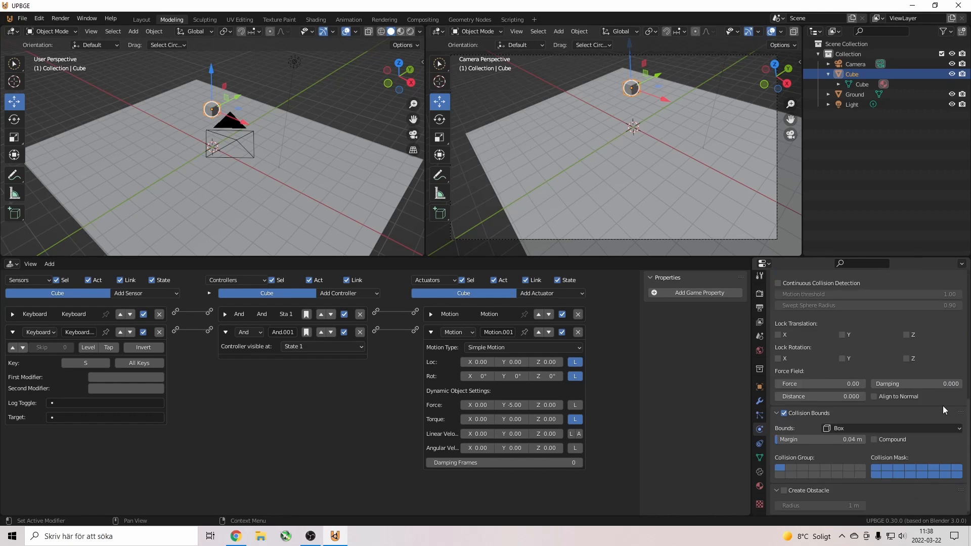
scroll(936, 405, up, 8)
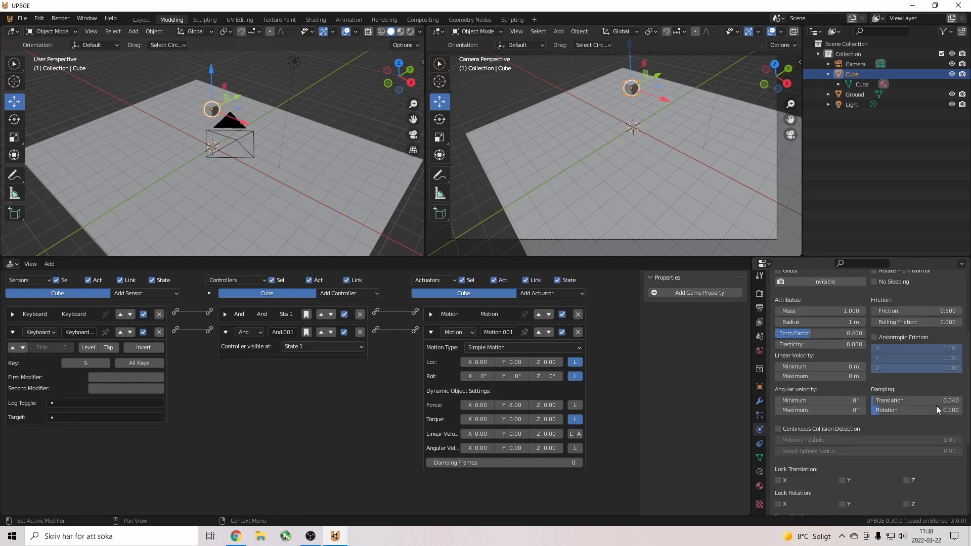
scroll(936, 405, down, 6)
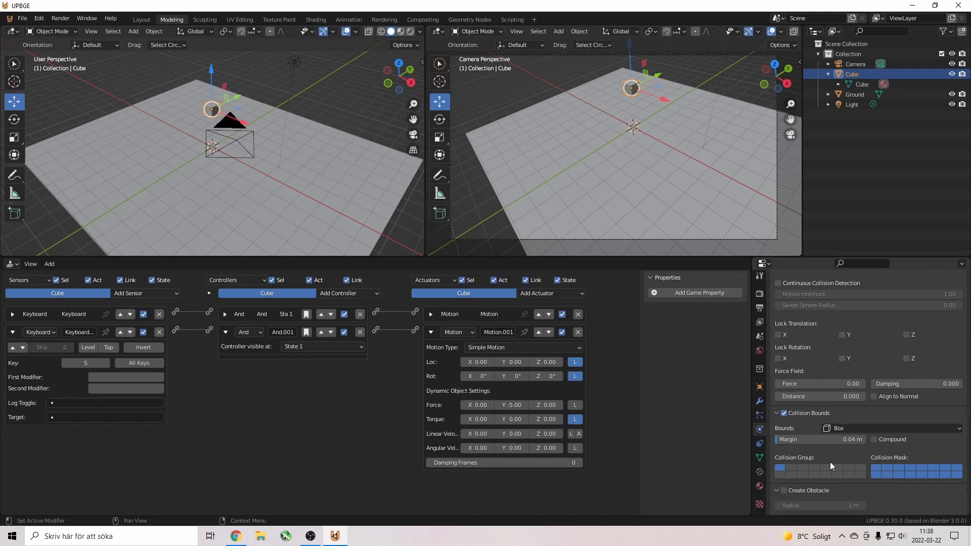